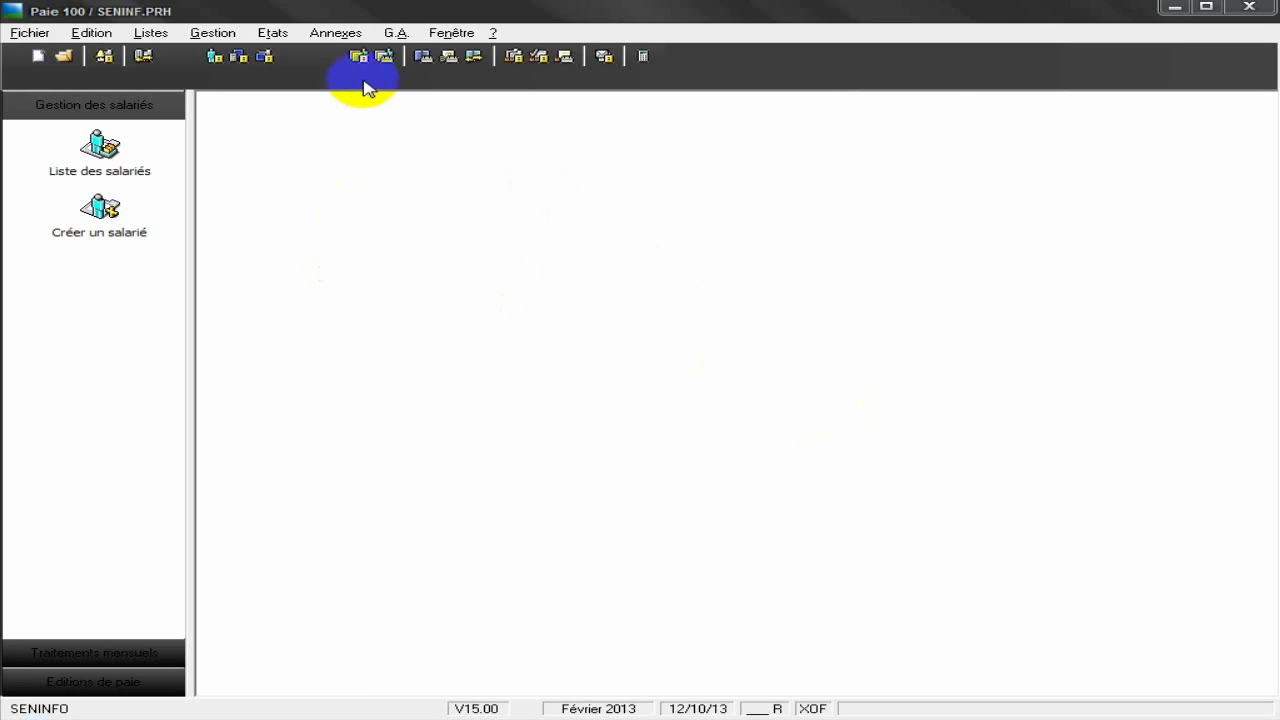
Open the payslip printing criteria (Edition des bulletins) and set the Matricule range from 1 to 4
{"action": "left_click", "coordinate": [228, 36]}
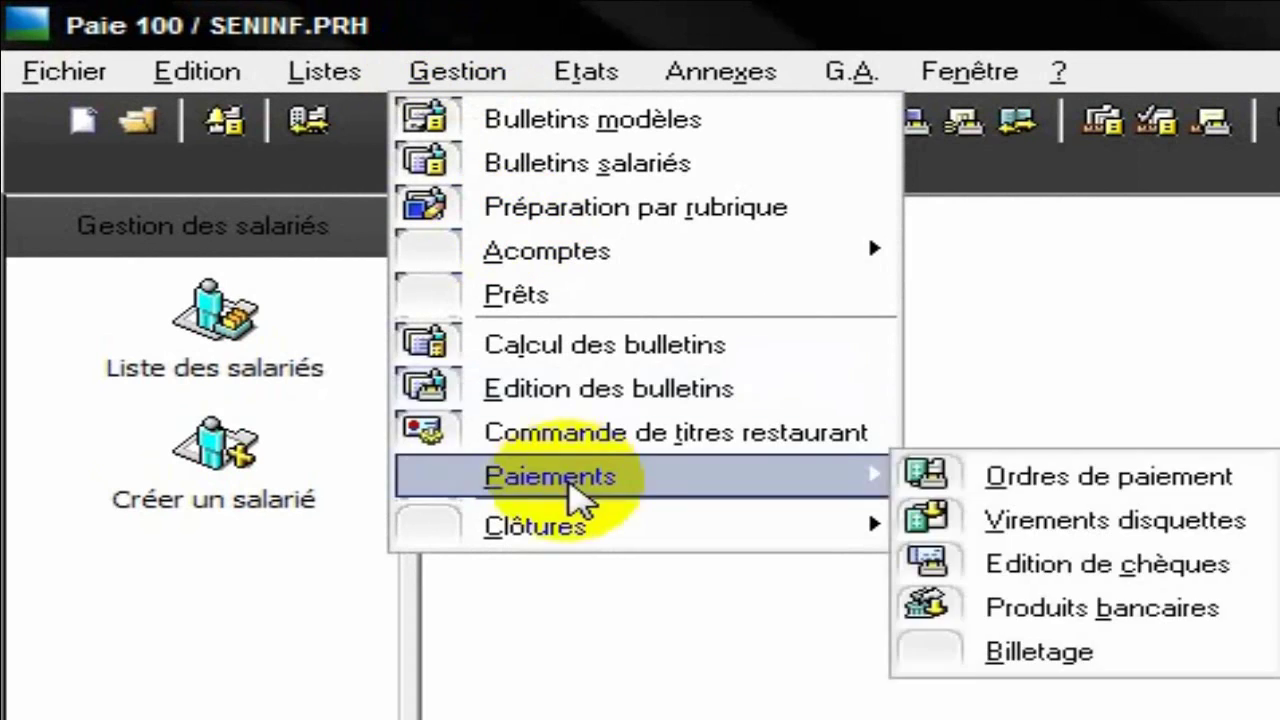
{"action": "left_click", "coordinate": [598, 390]}
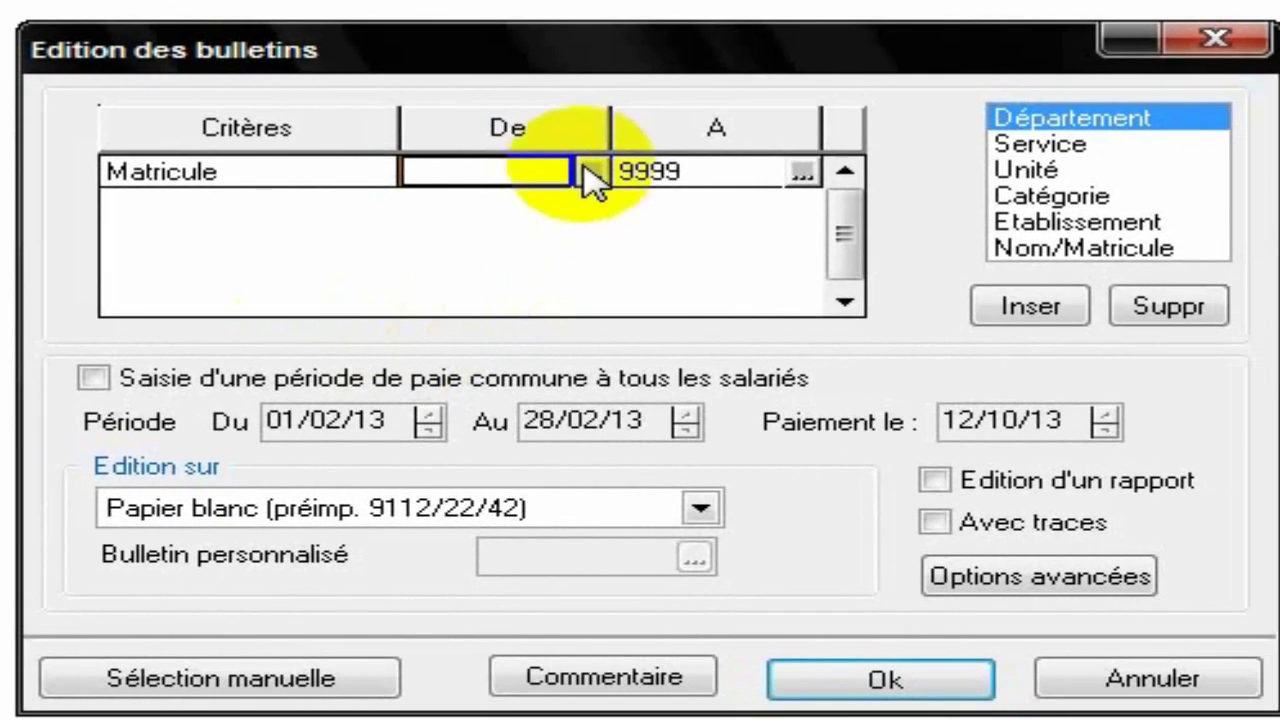
{"action": "left_click", "coordinate": [759, 265]}
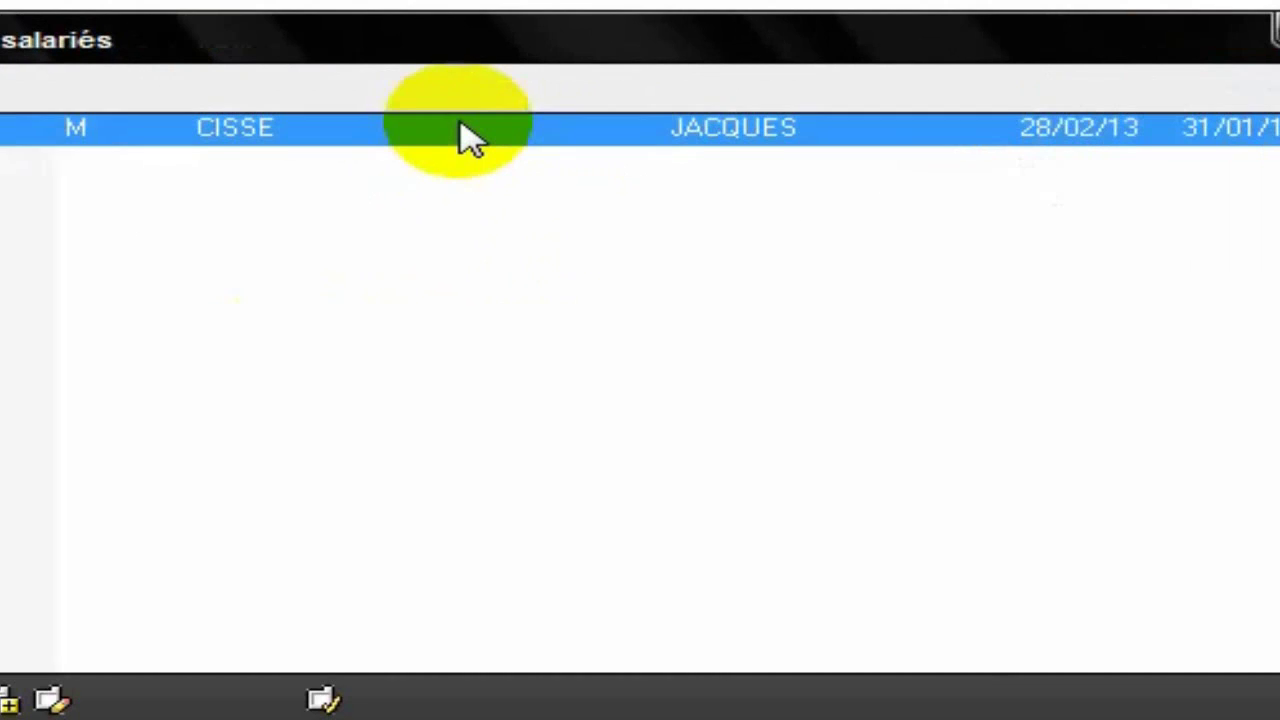
{"action": "left_click", "coordinate": [457, 131]}
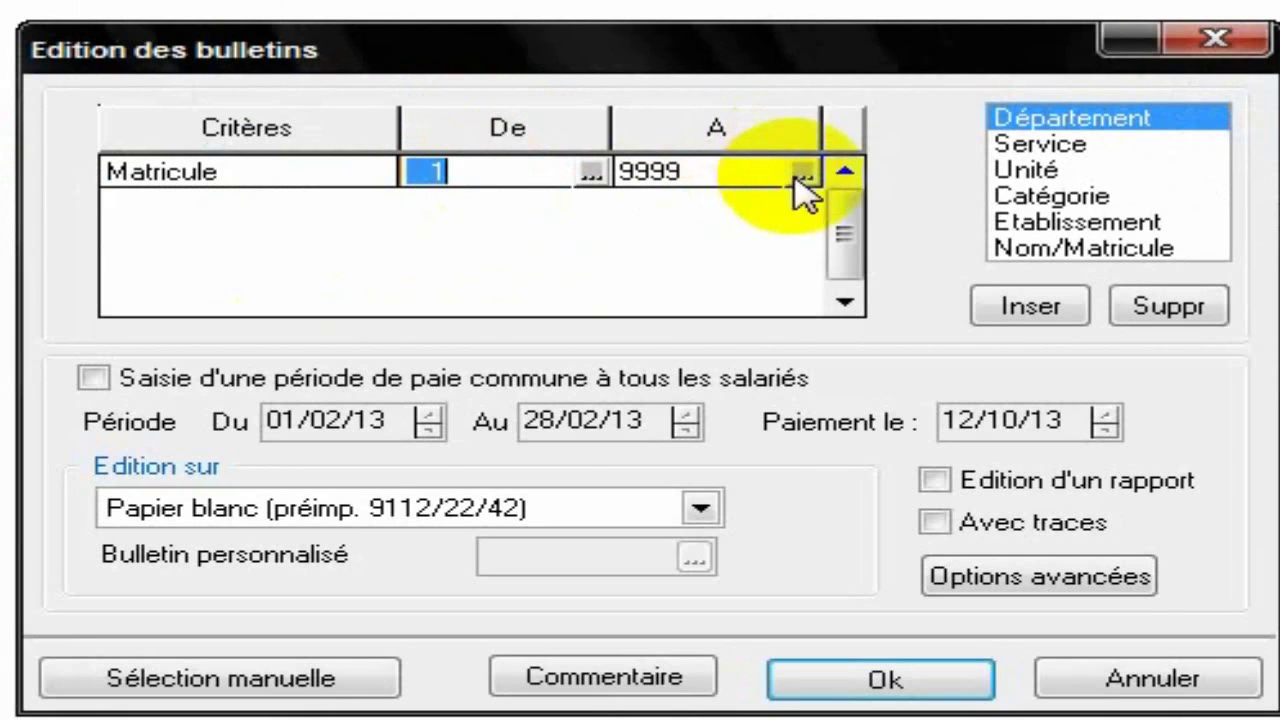
{"action": "left_click", "coordinate": [800, 174]}
{"action": "left_click", "coordinate": [751, 220]}
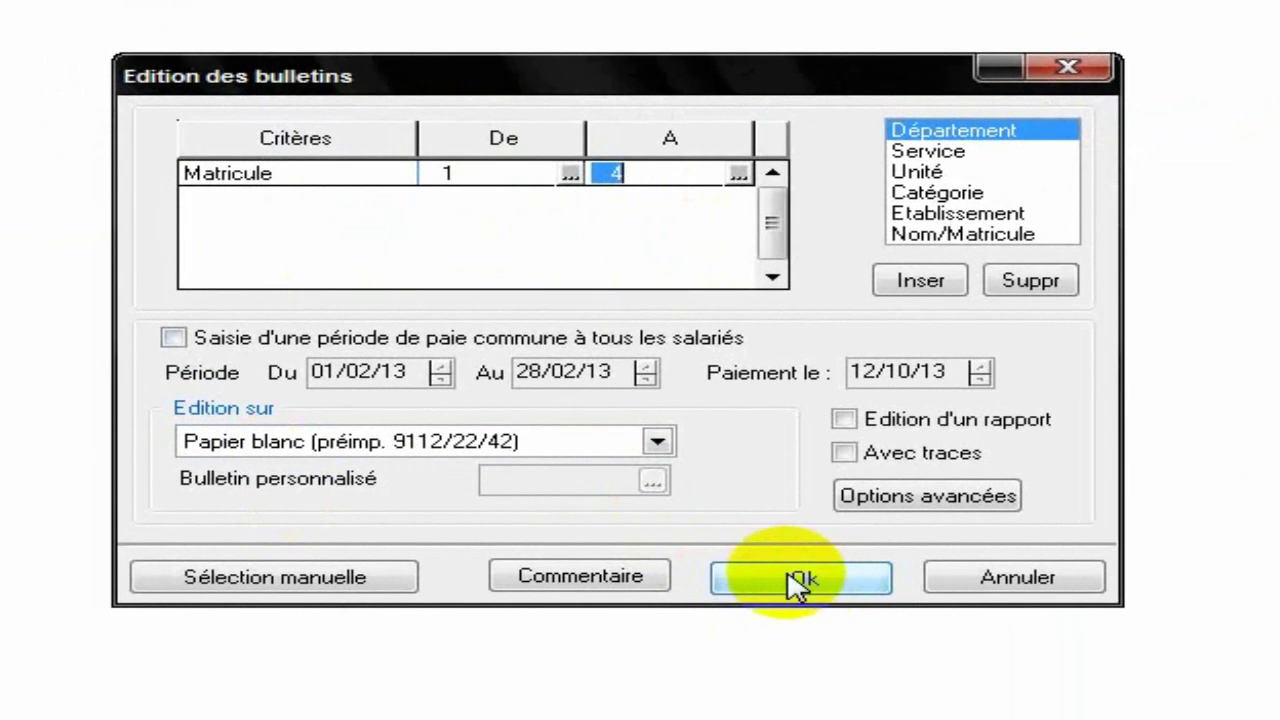
Validate the payslip criteria and output the payslips as PDF instead of printing them
{"action": "left_click", "coordinate": [803, 580]}
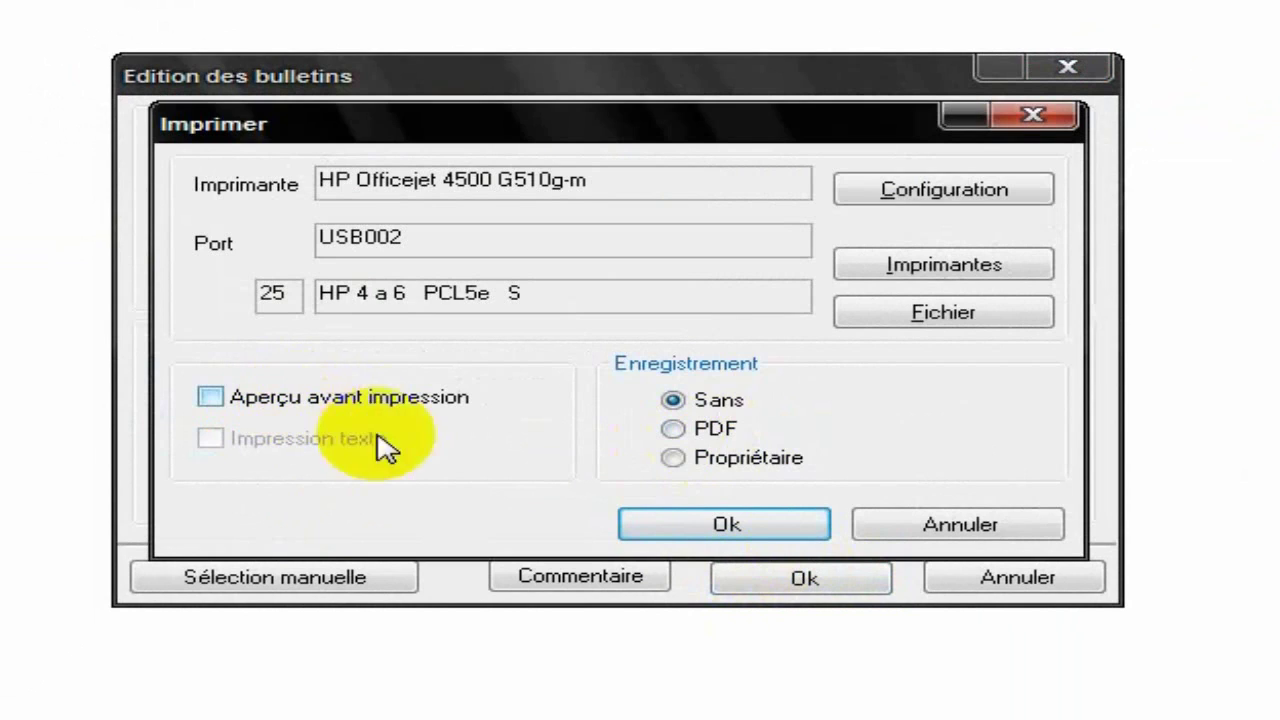
{"action": "left_click", "coordinate": [676, 429]}
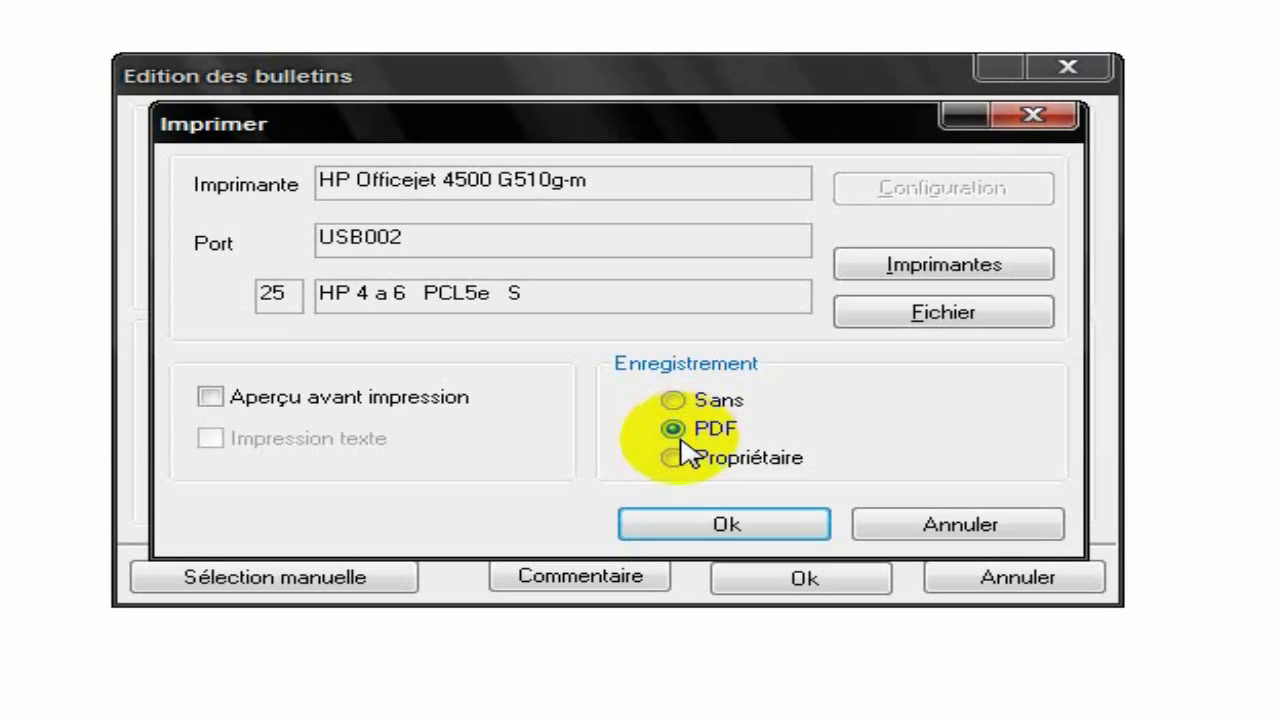
{"action": "left_click", "coordinate": [689, 527]}
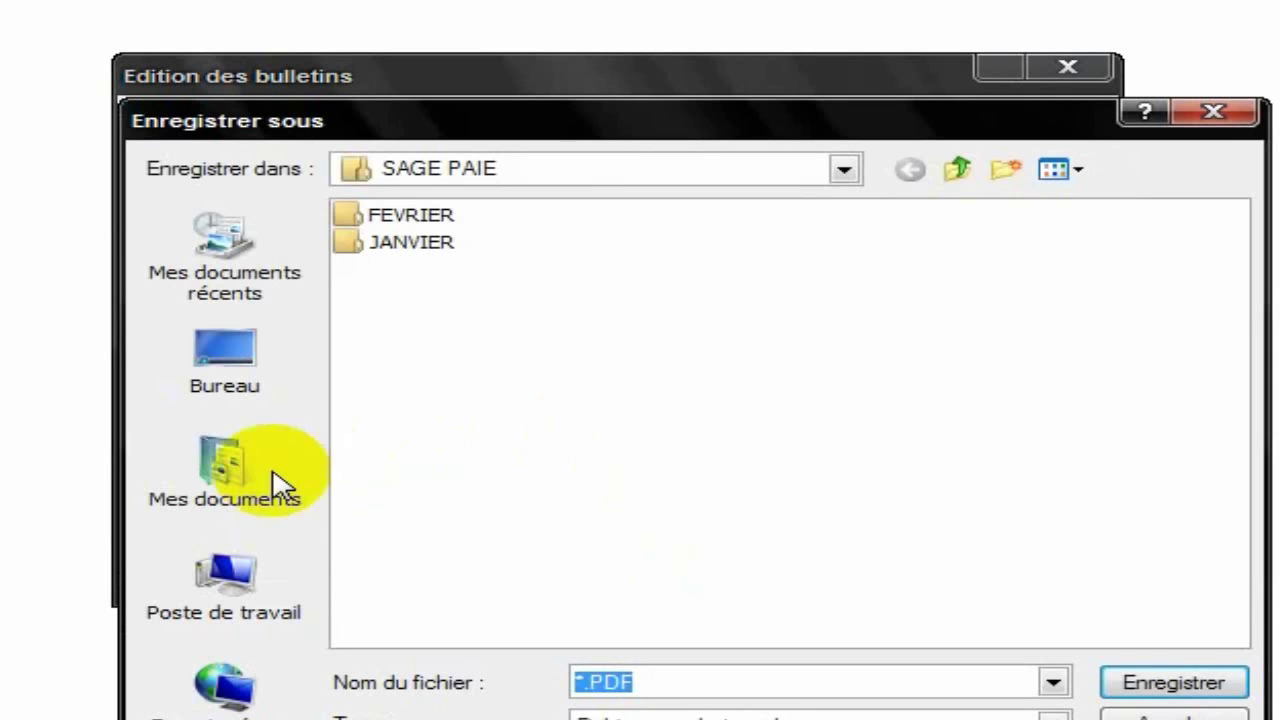
Save the payslip PDF as "Bulletins Février" in the C:\SENINFO\Fevrier folder
{"action": "left_click", "coordinate": [251, 594]}
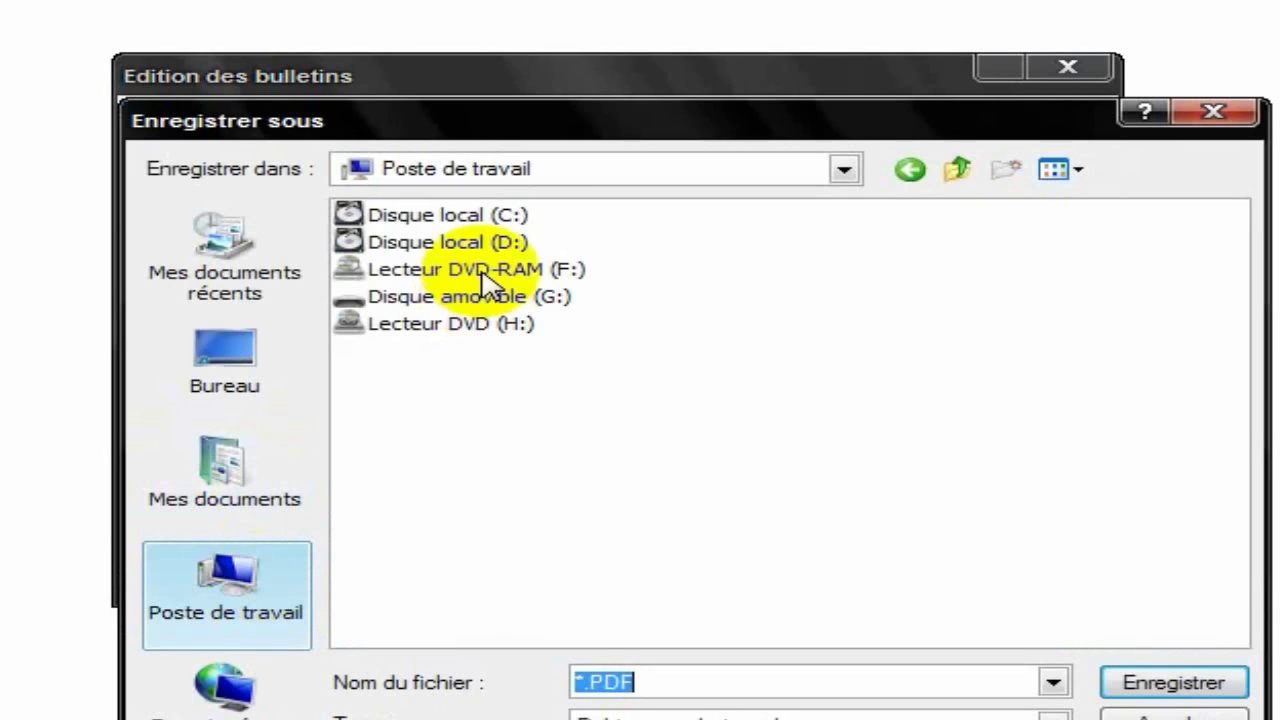
{"action": "double_click", "coordinate": [459, 216]}
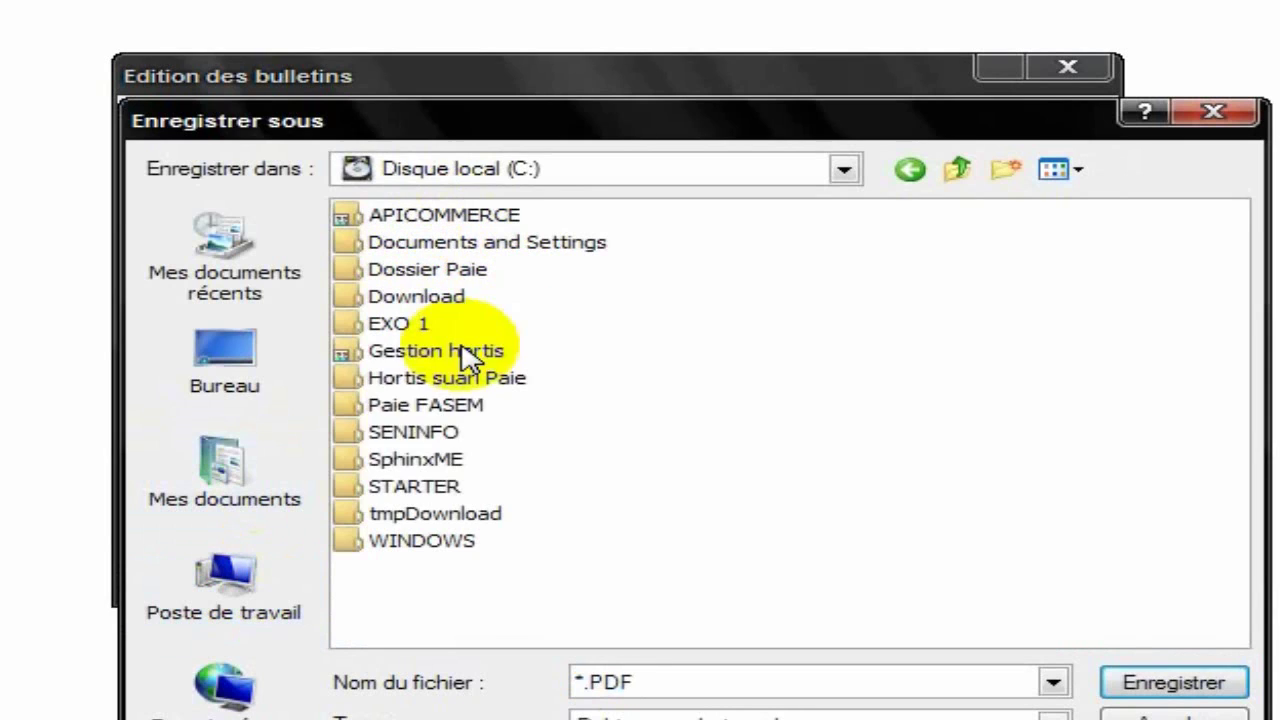
{"action": "double_click", "coordinate": [425, 433]}
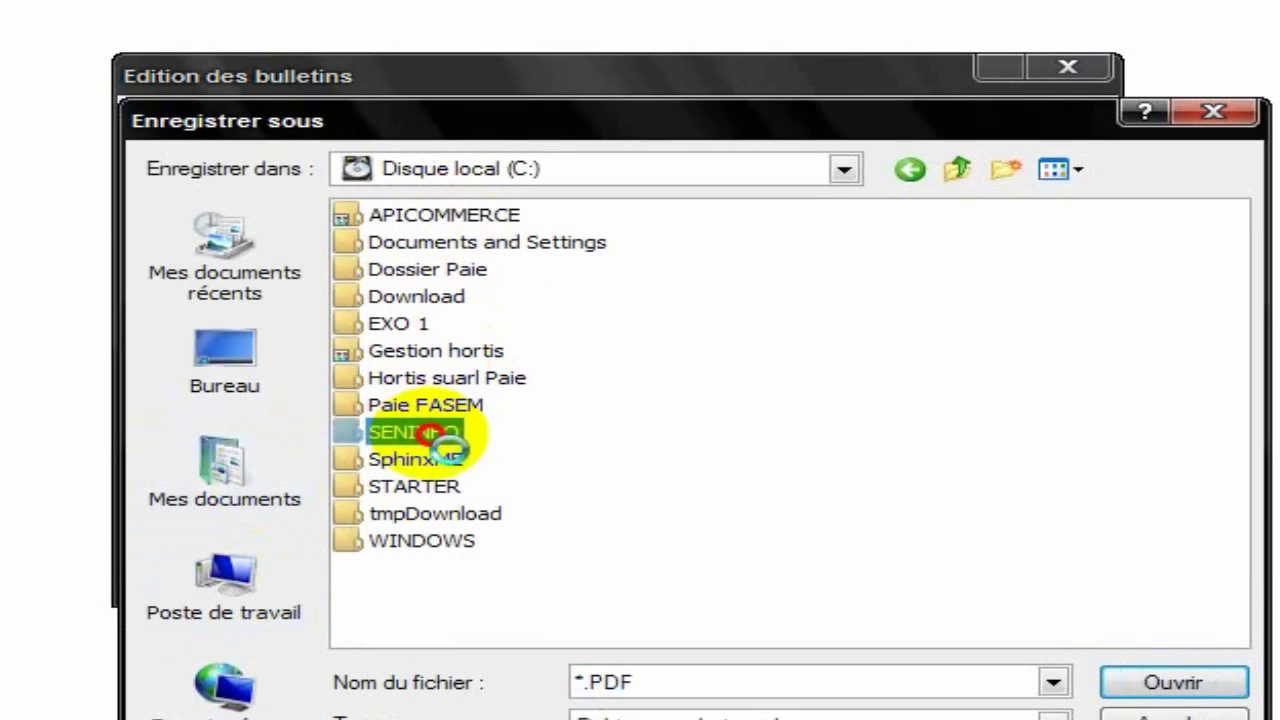
{"action": "double_click", "coordinate": [398, 214]}
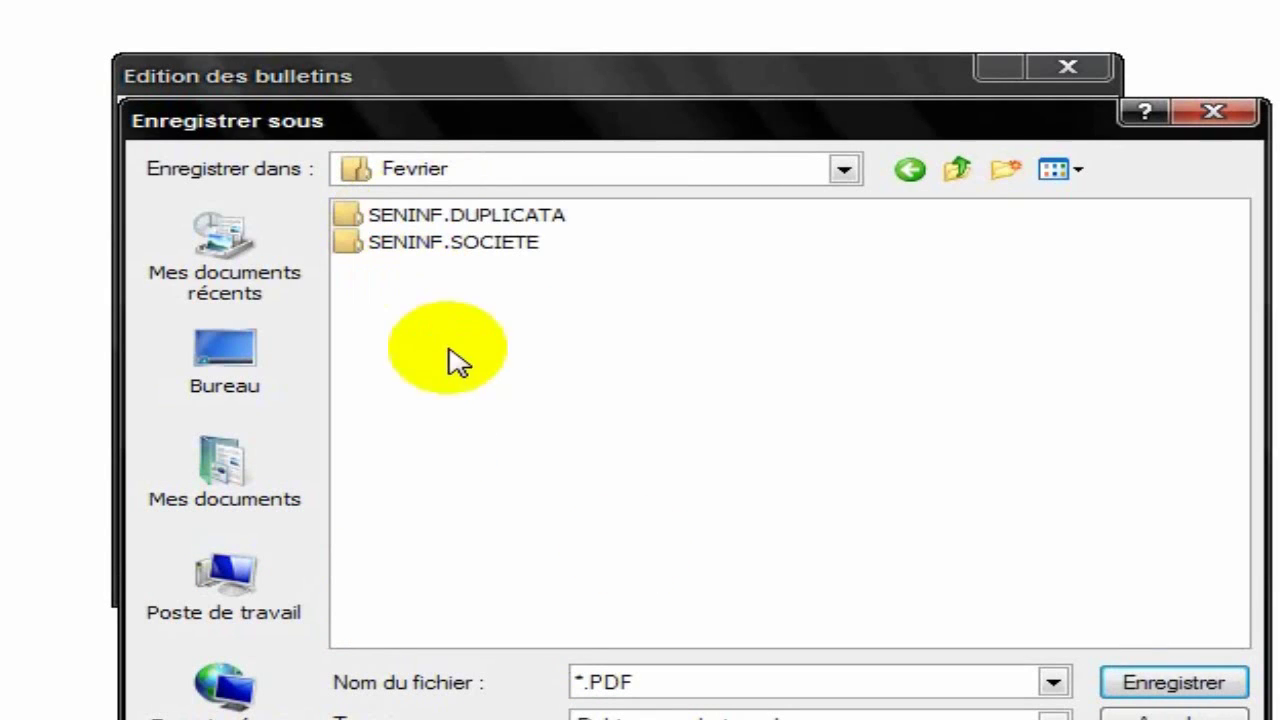
{"action": "double_click", "coordinate": [814, 685]}
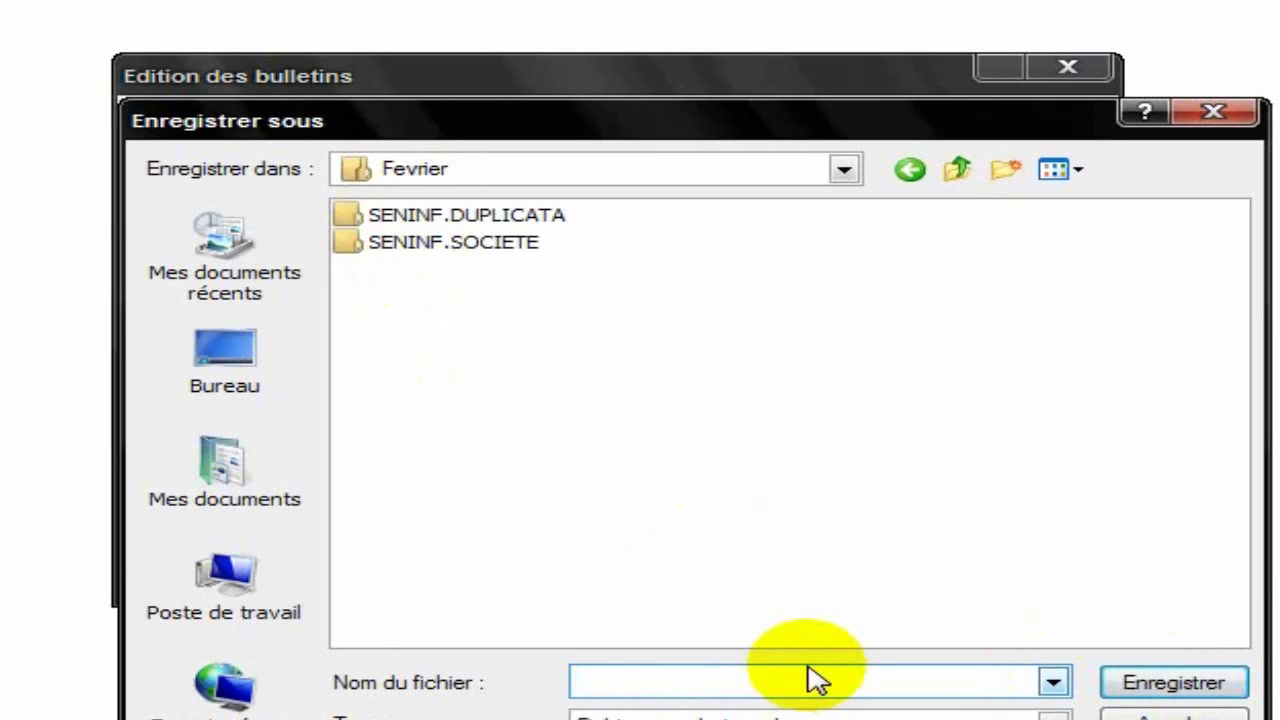
{"action": "type", "text": "Bulletins Février"}
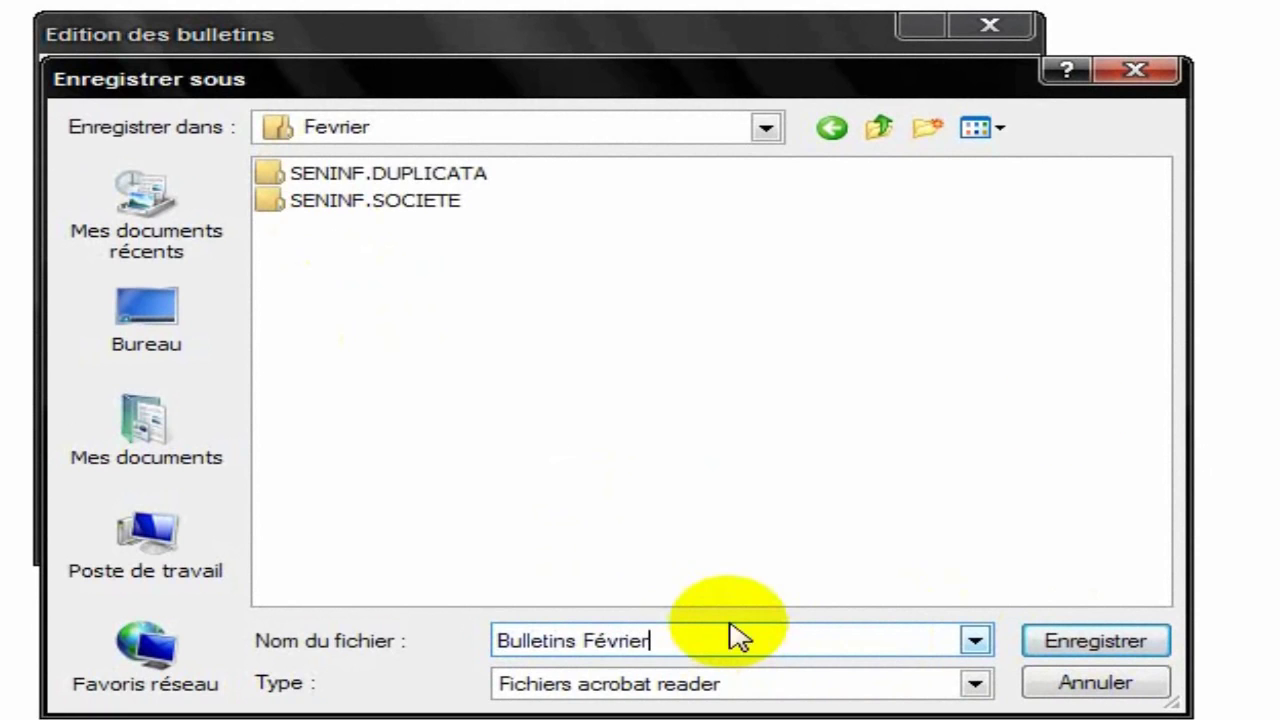
{"action": "left_click", "coordinate": [1092, 644]}
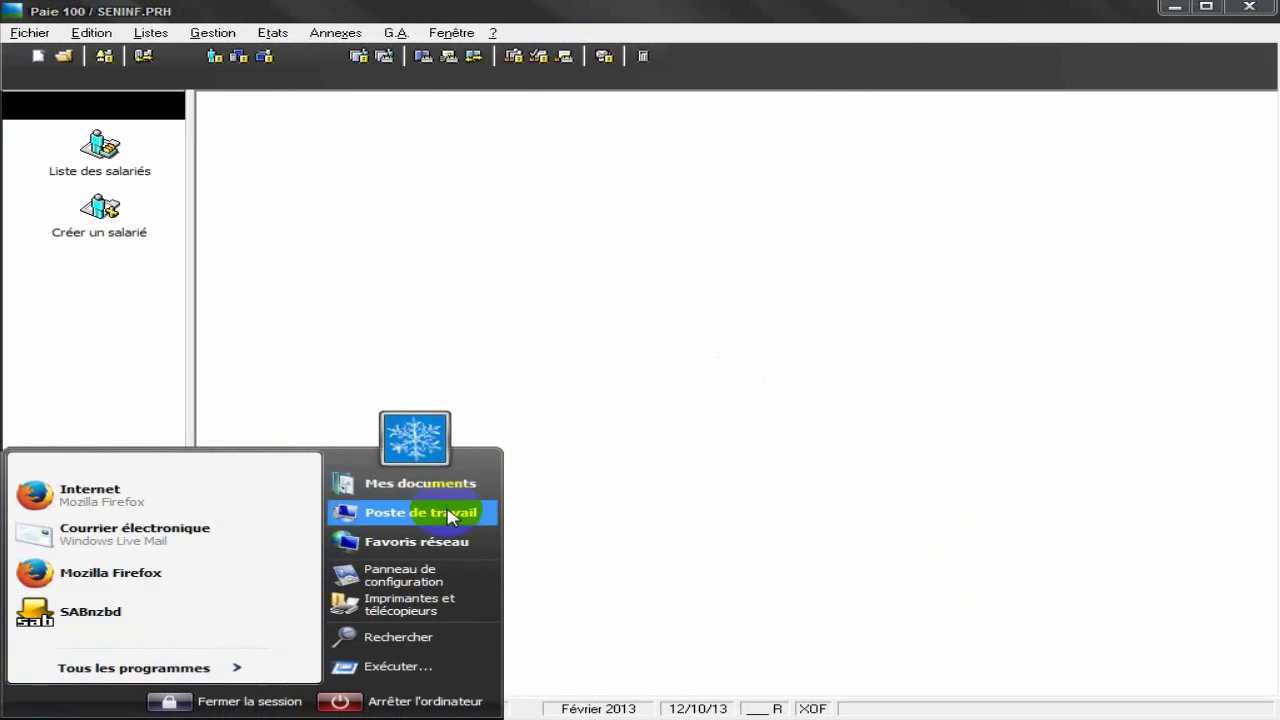
Switch to Windows Explorer and open the C:\SENINFO\Fevrier folder
{"action": "left_click", "coordinate": [451, 509]}
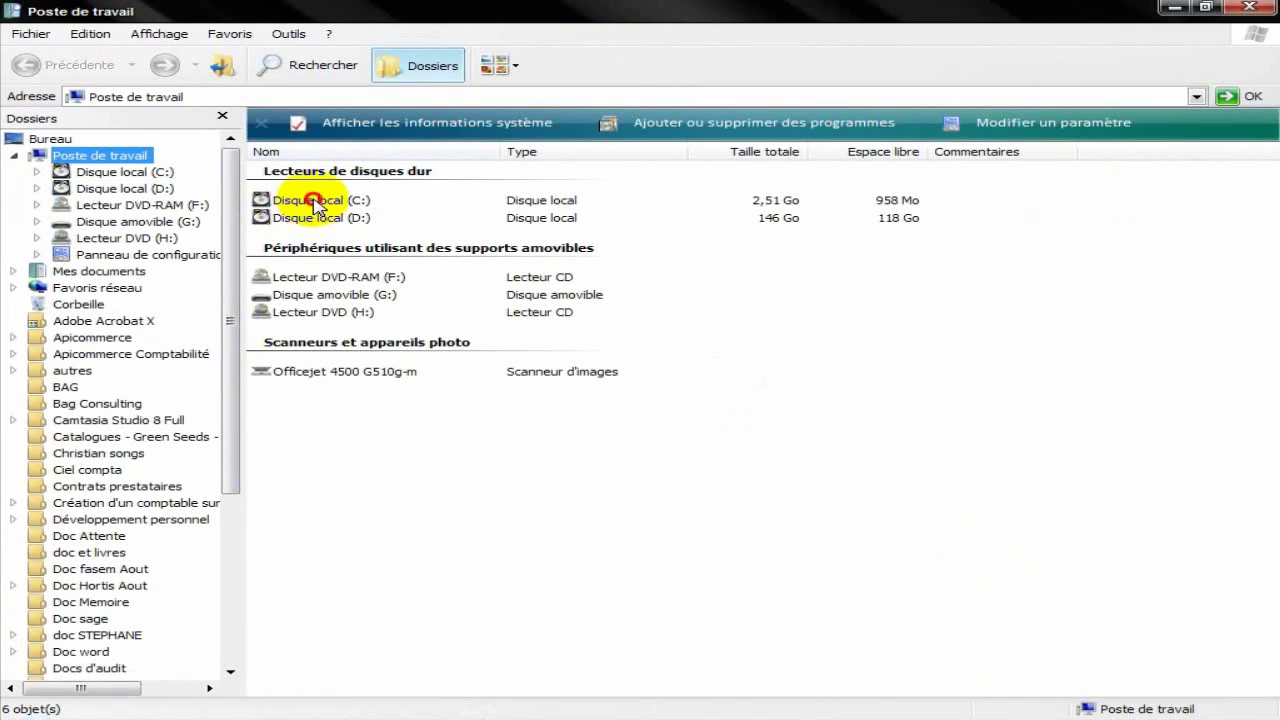
{"action": "double_click", "coordinate": [313, 201]}
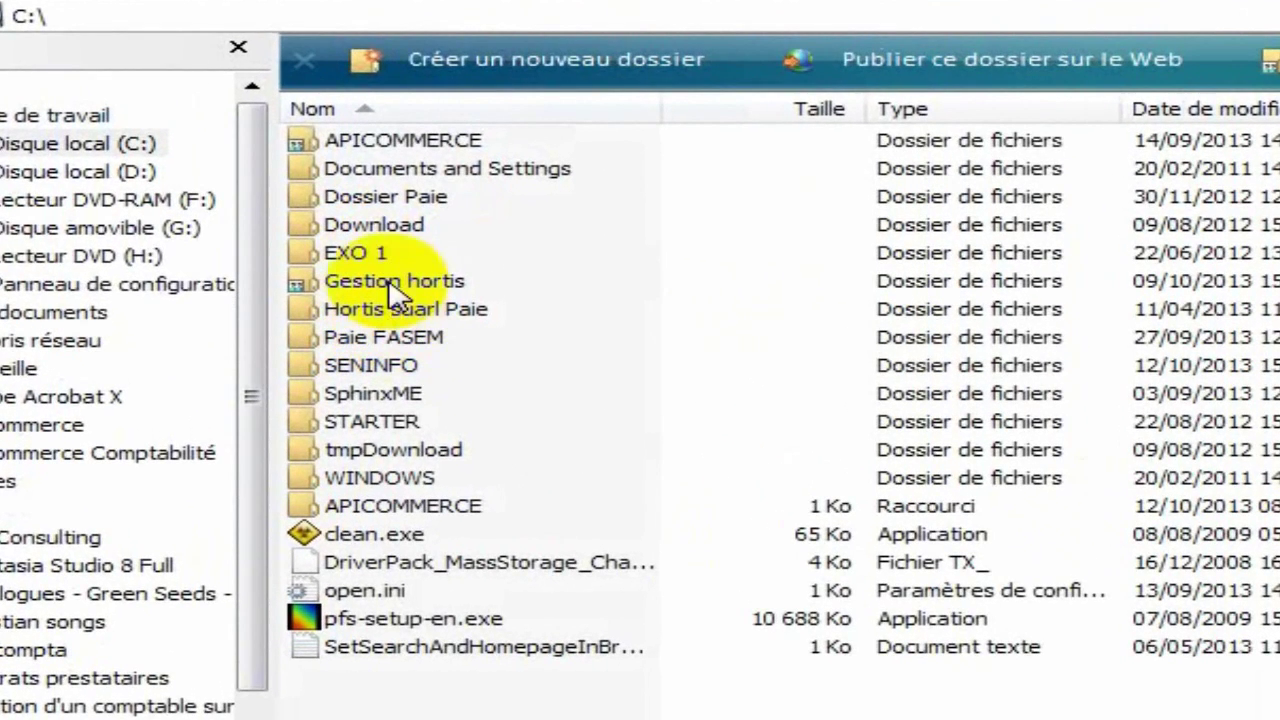
{"action": "left_click", "coordinate": [395, 365]}
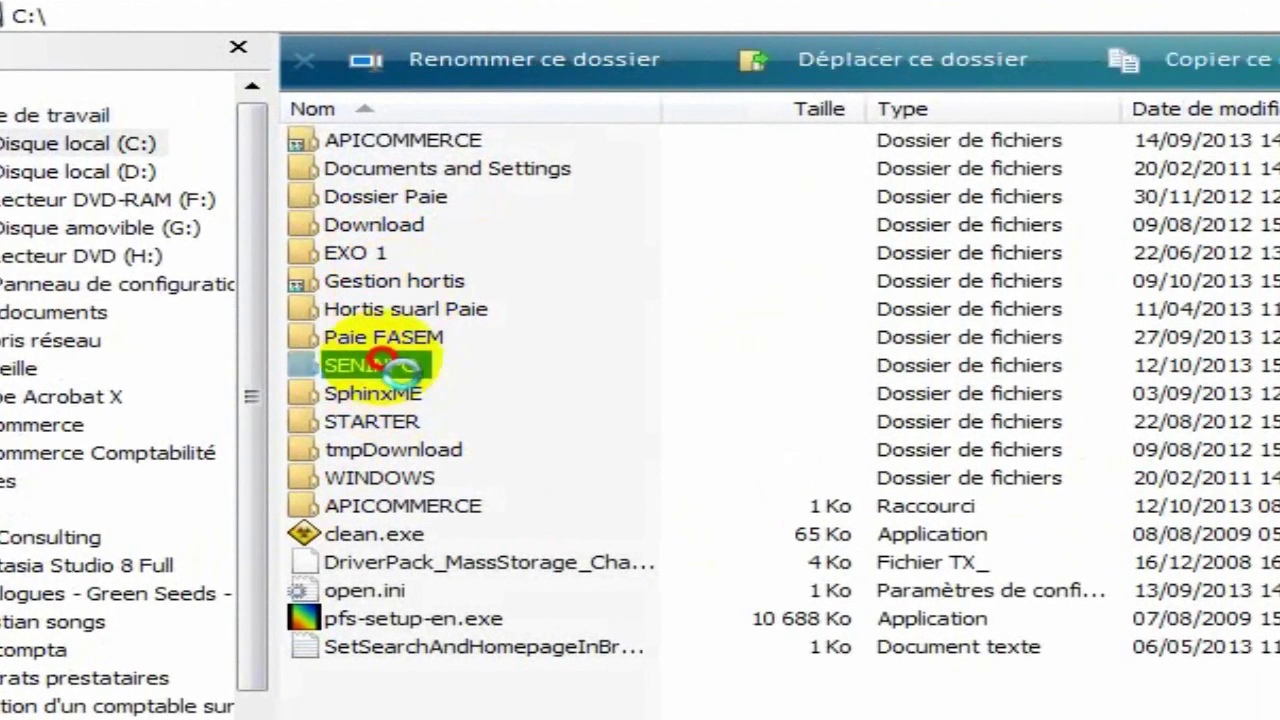
{"action": "double_click", "coordinate": [395, 365]}
{"action": "double_click", "coordinate": [337, 143]}
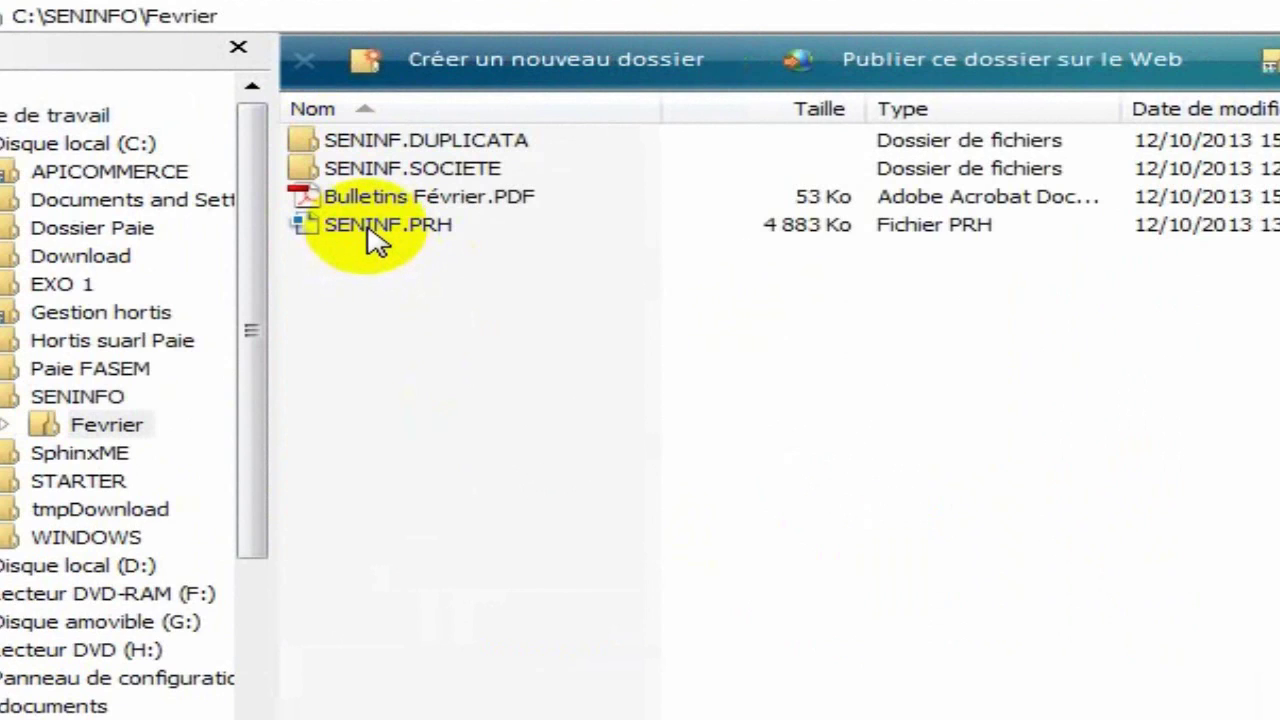
{"action": "left_click", "coordinate": [380, 236]}
{"action": "double_click", "coordinate": [383, 236]}
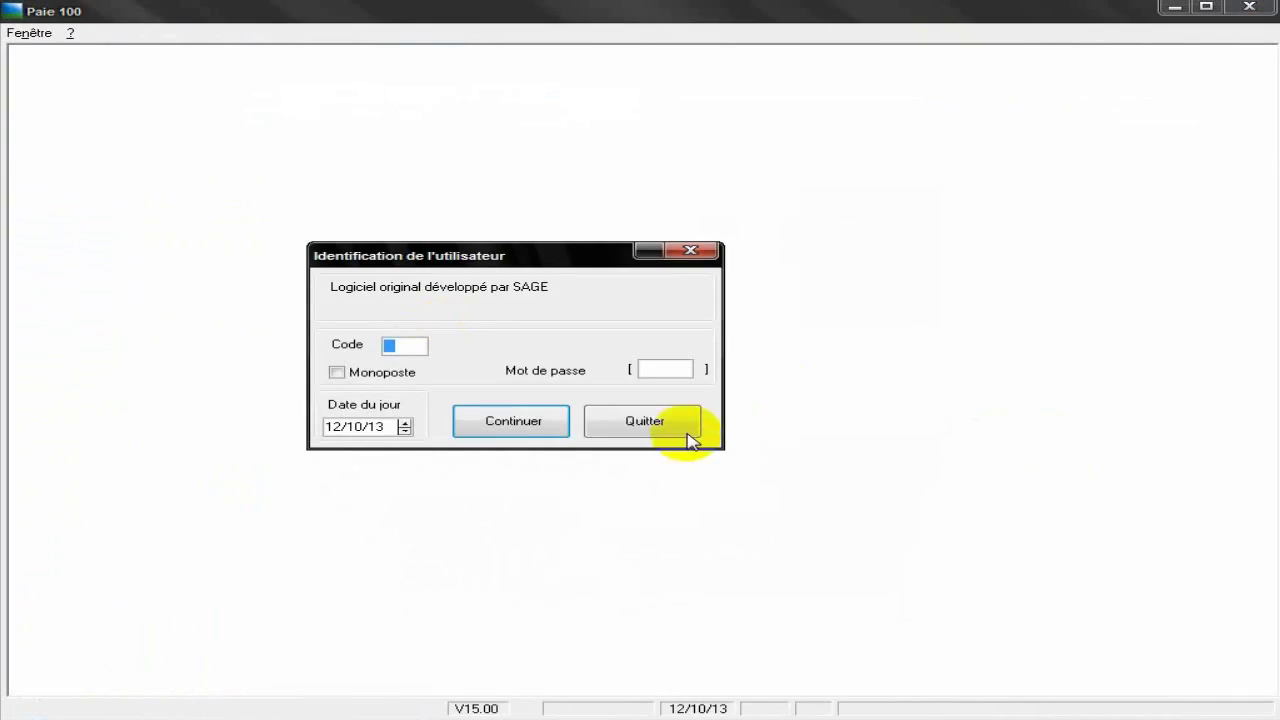
{"action": "left_click", "coordinate": [666, 432]}
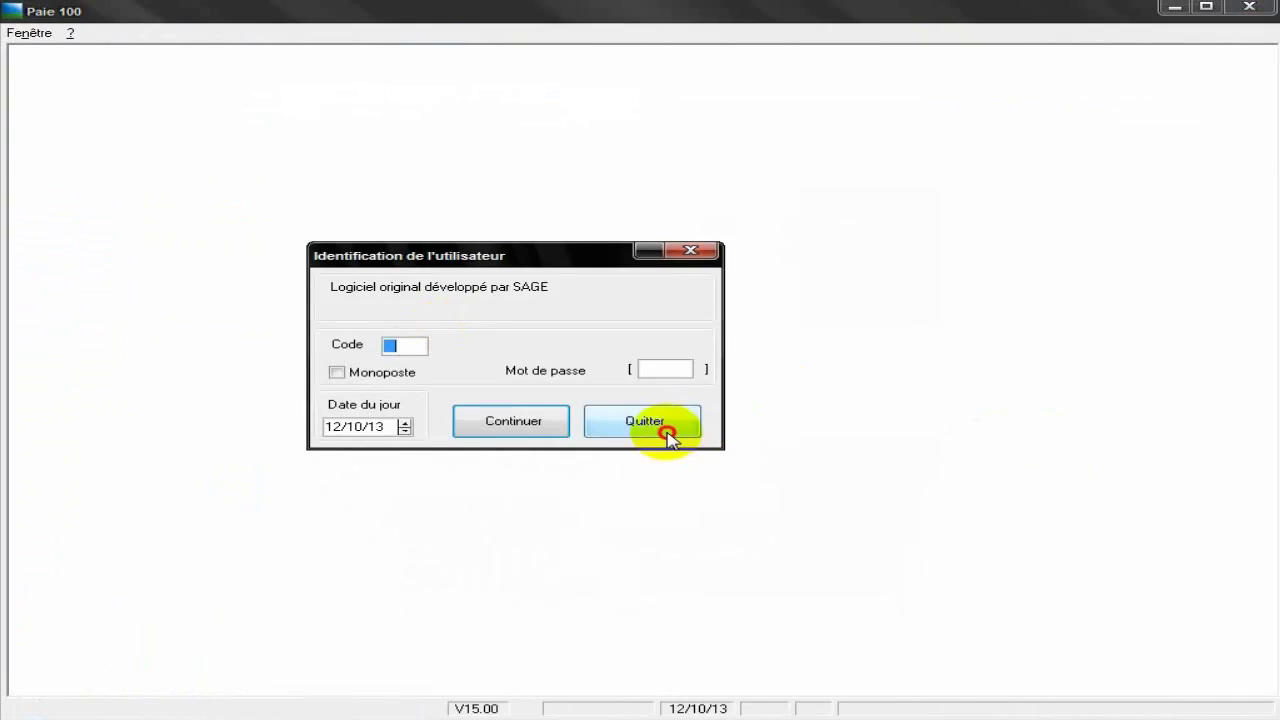
Open Bulletins Février.PDF in Adobe Reader, look through the payslips up to page 4, and close the document
{"action": "double_click", "coordinate": [335, 205]}
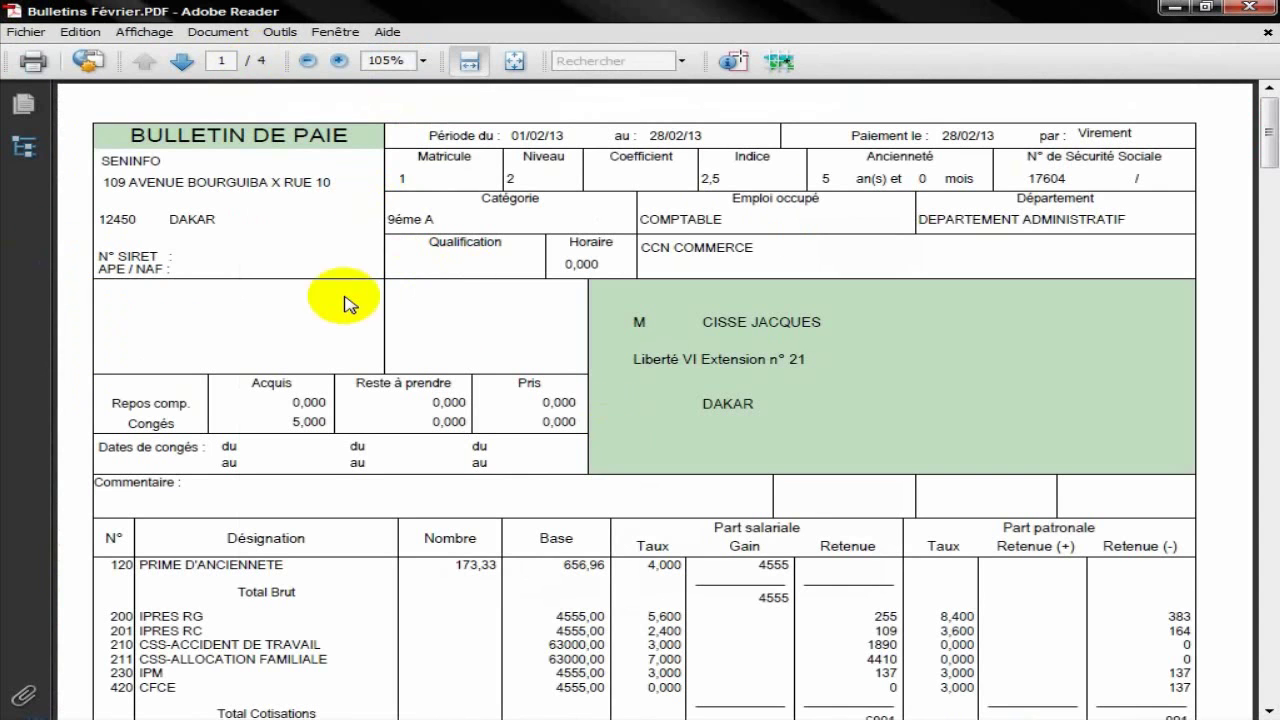
{"action": "scroll", "coordinate": [437, 373], "scroll_direction": "down", "scroll_amount": 2}
{"action": "scroll", "coordinate": [434, 366], "scroll_direction": "down", "scroll_amount": 1}
{"action": "scroll", "coordinate": [434, 366], "scroll_direction": "up", "scroll_amount": 2}
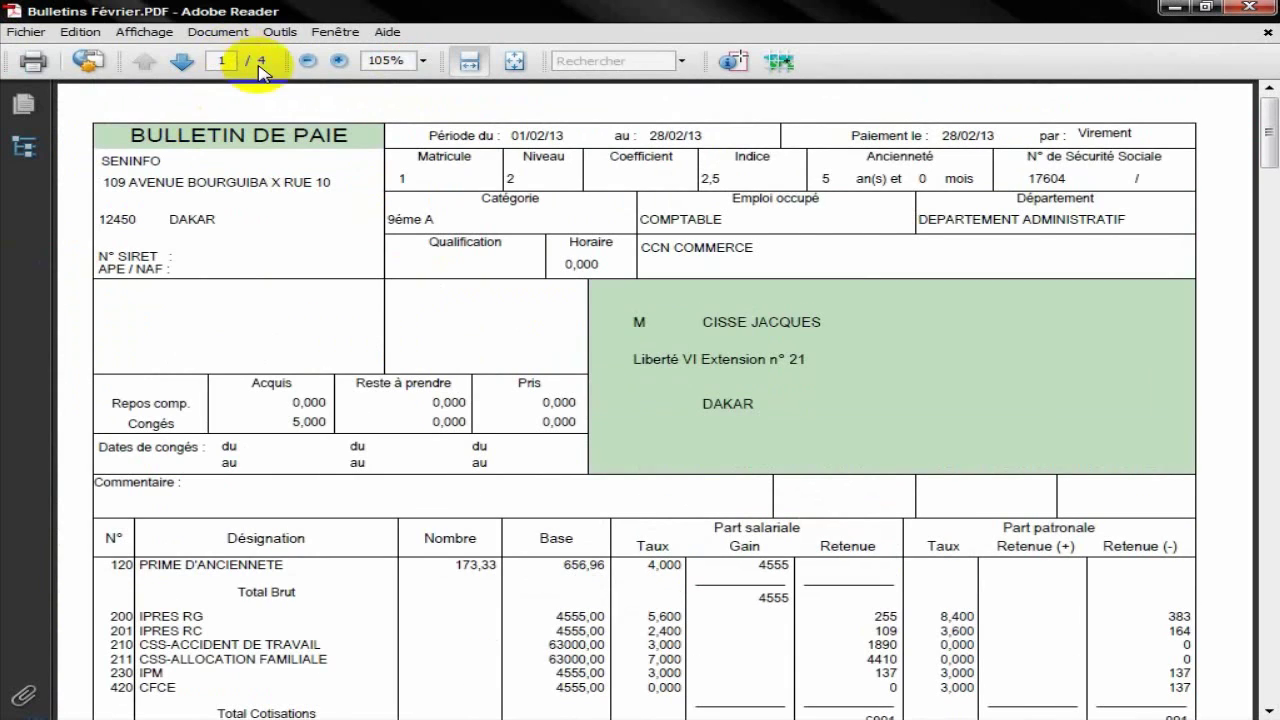
{"action": "left_click", "coordinate": [183, 64]}
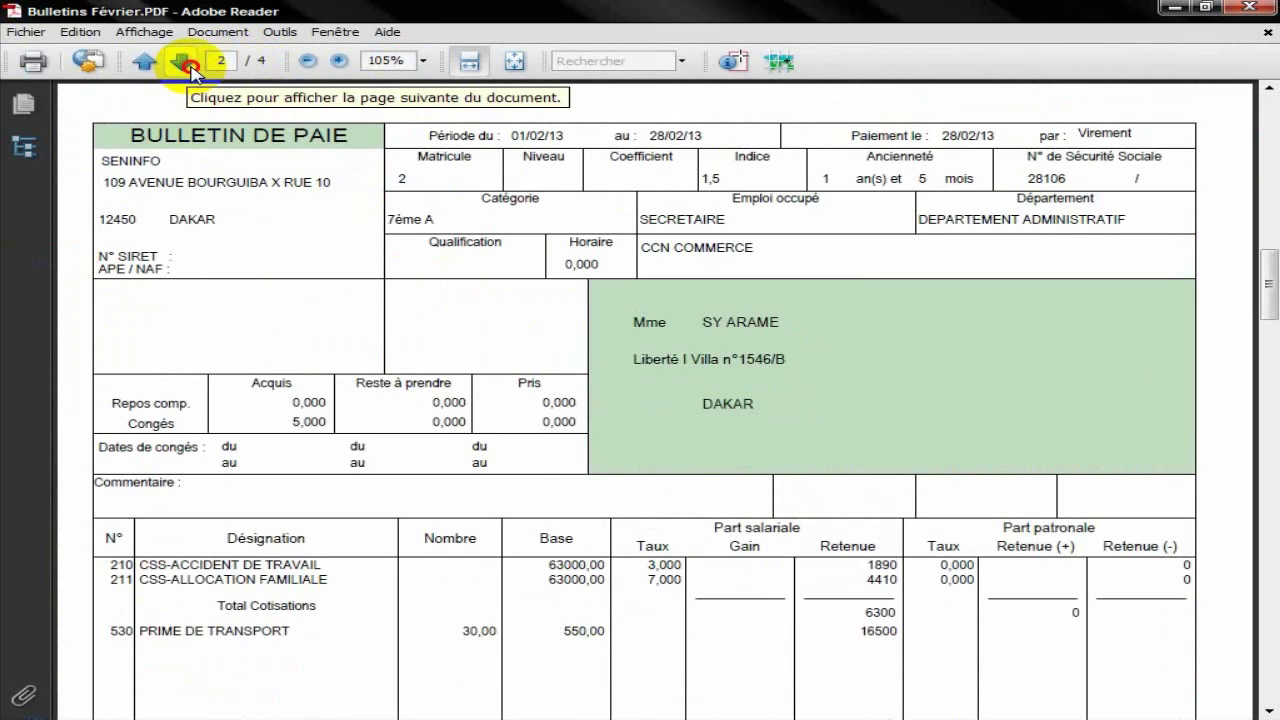
{"action": "left_click", "coordinate": [183, 64]}
{"action": "left_click", "coordinate": [190, 72]}
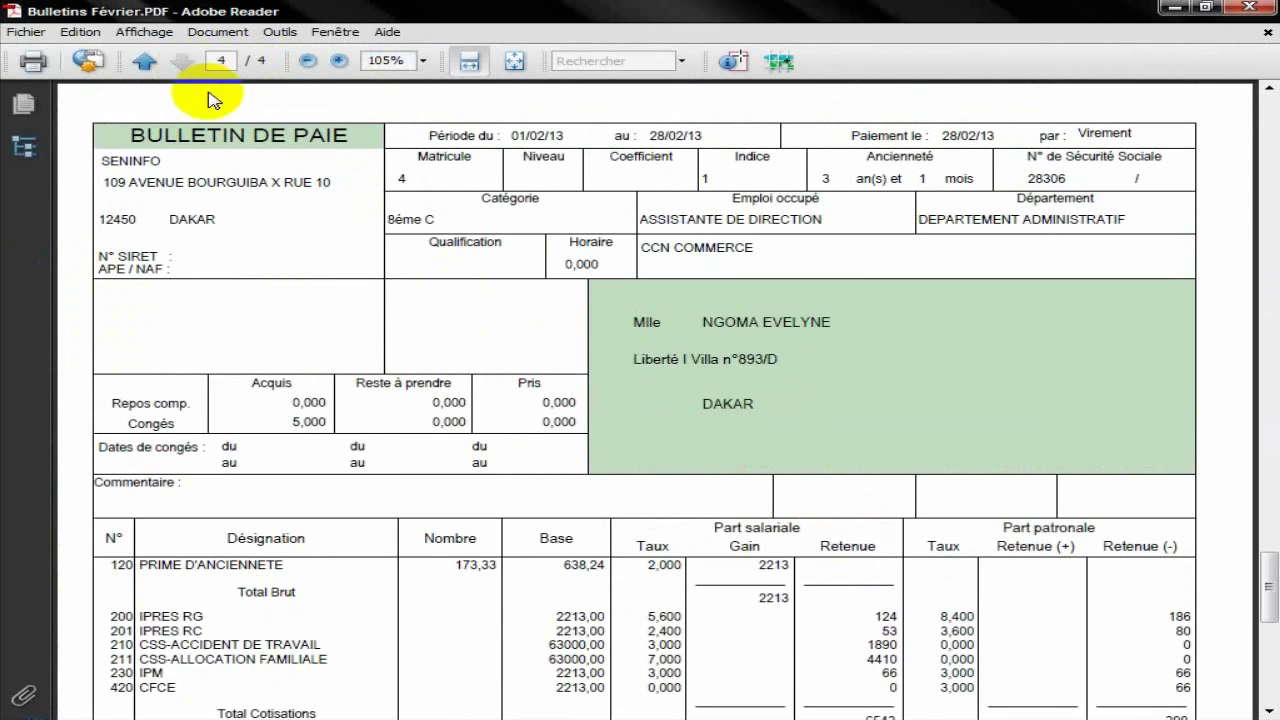
{"action": "left_click", "coordinate": [1262, 8]}
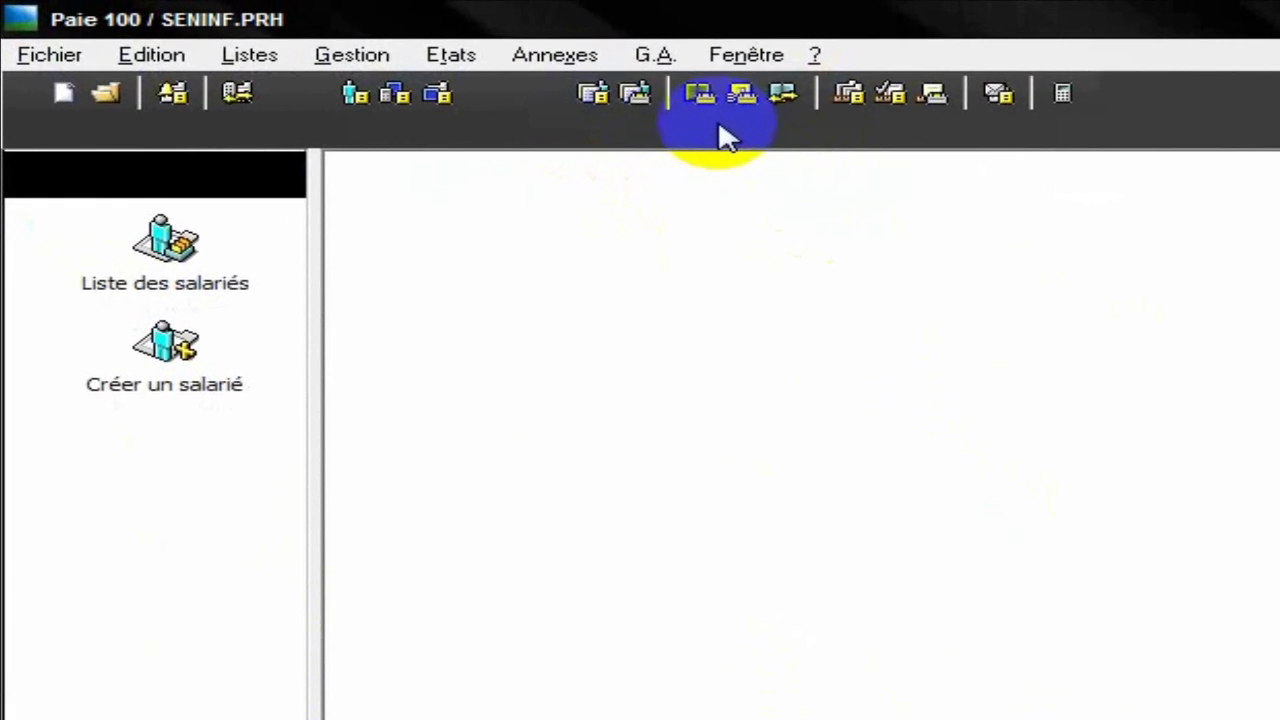
{"action": "left_click", "coordinate": [702, 96]}
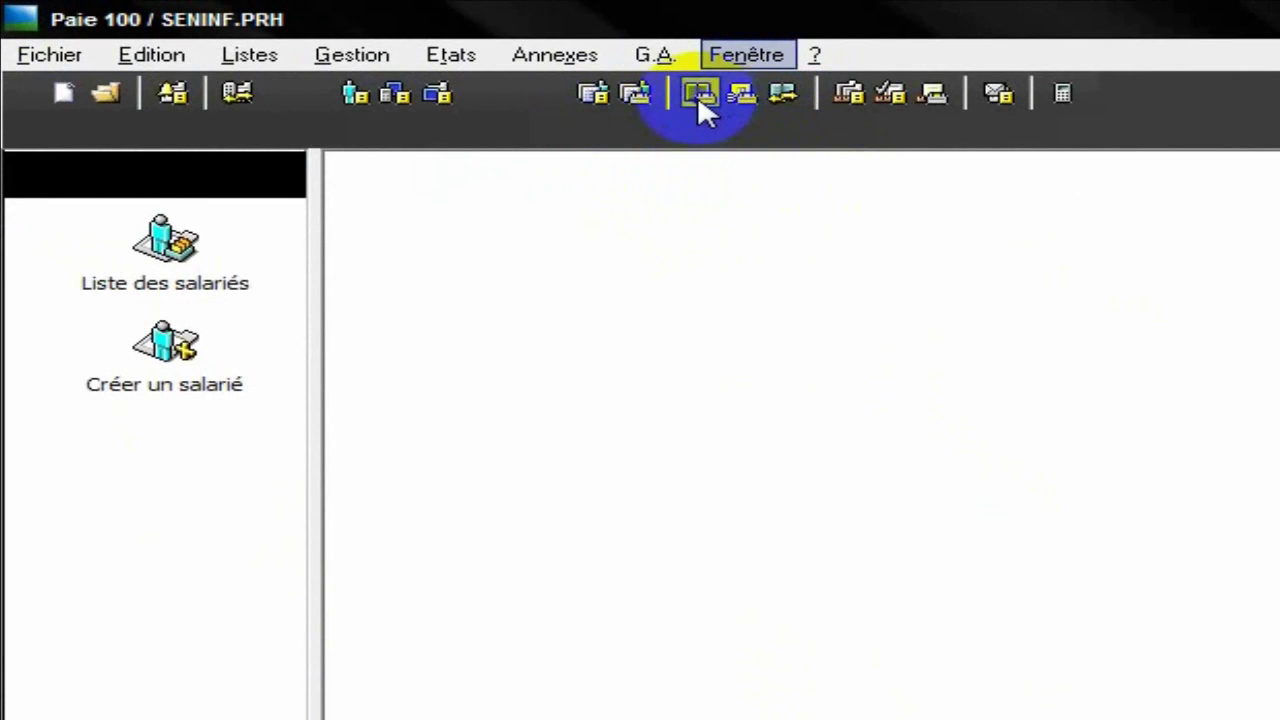
{"action": "left_click", "coordinate": [365, 55]}
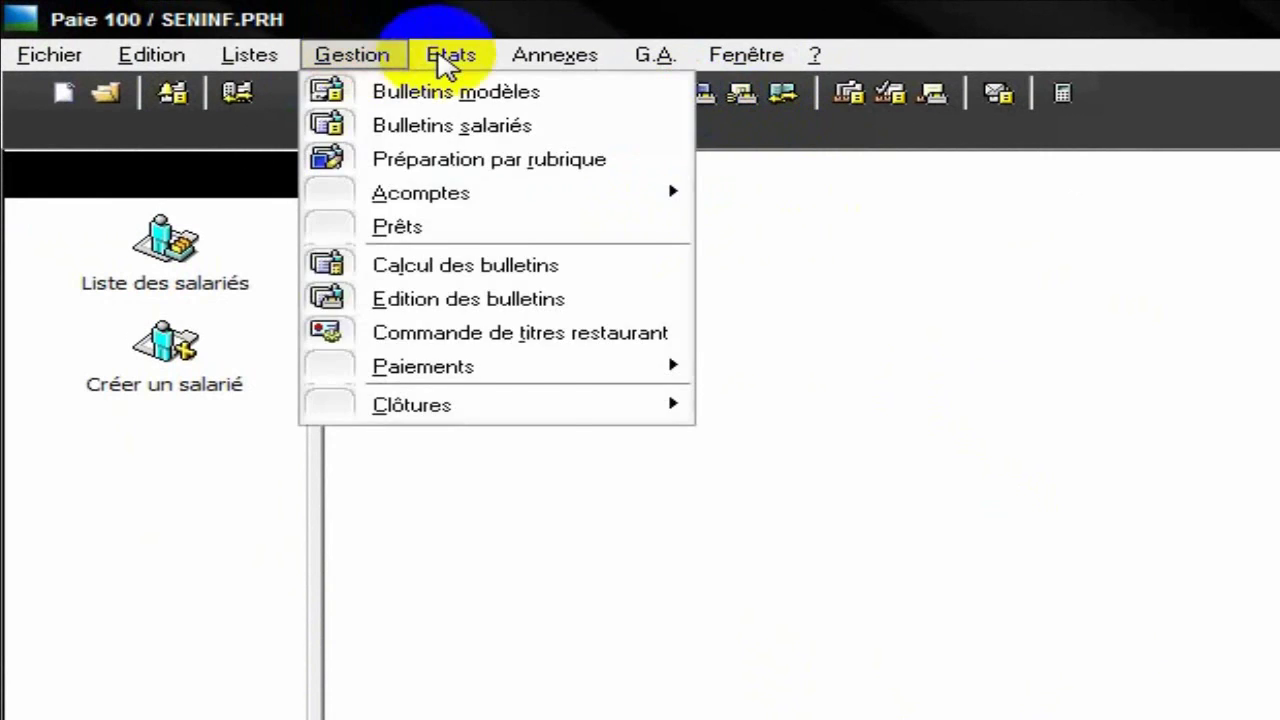
{"action": "left_click", "coordinate": [440, 55]}
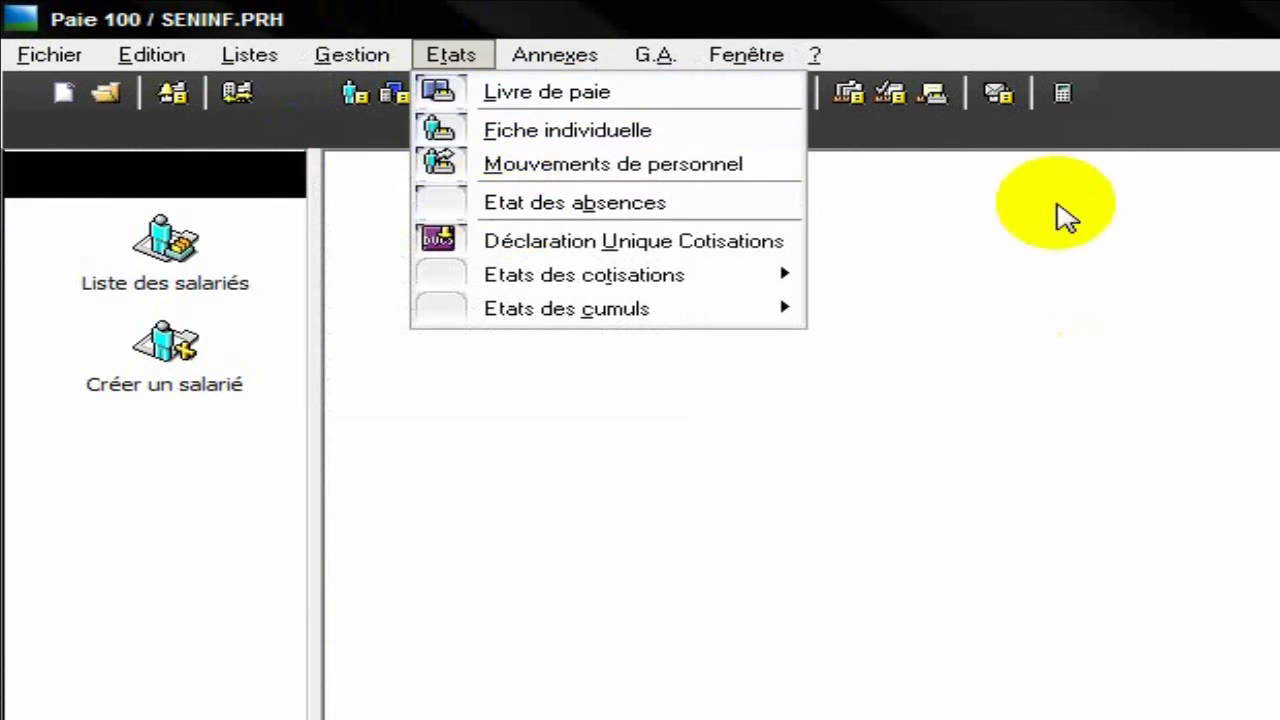
{"action": "key", "text": "Escape"}
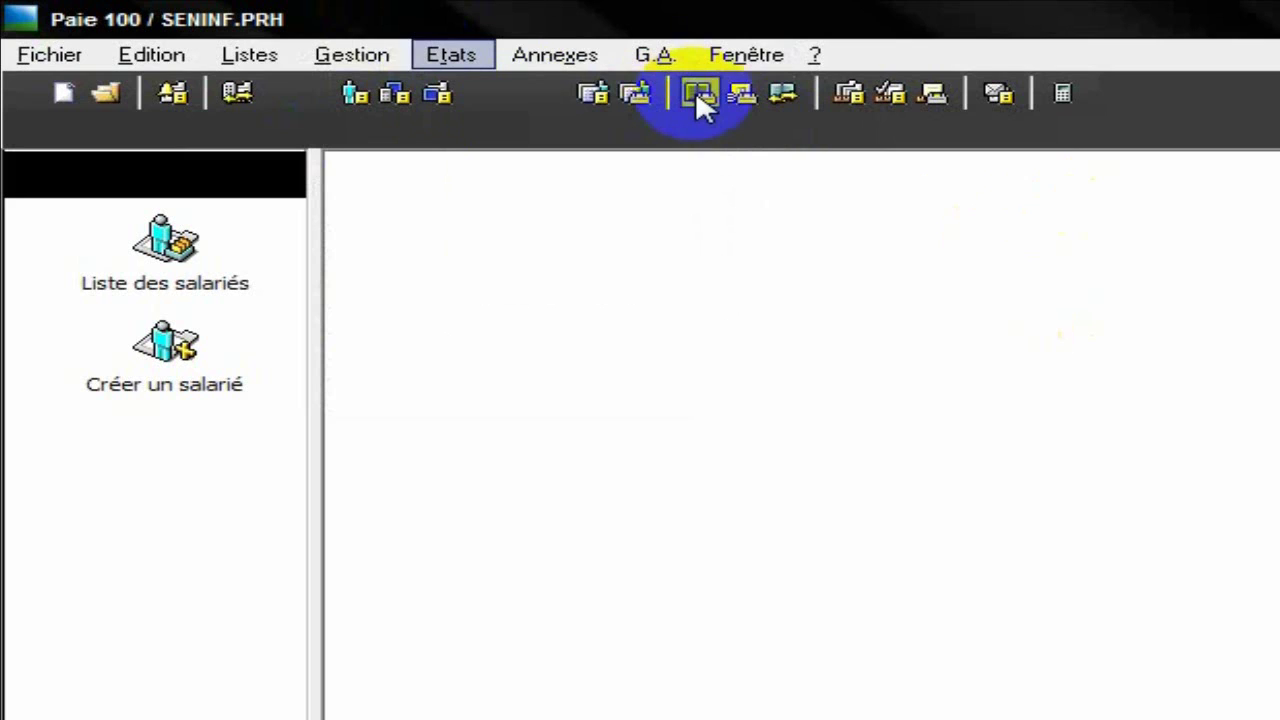
Set up the Livre de paie for Matricule 1 to 4 over the monthly period 01/02/13 to 28/02/13 and validate the criteria
{"action": "left_click", "coordinate": [697, 95]}
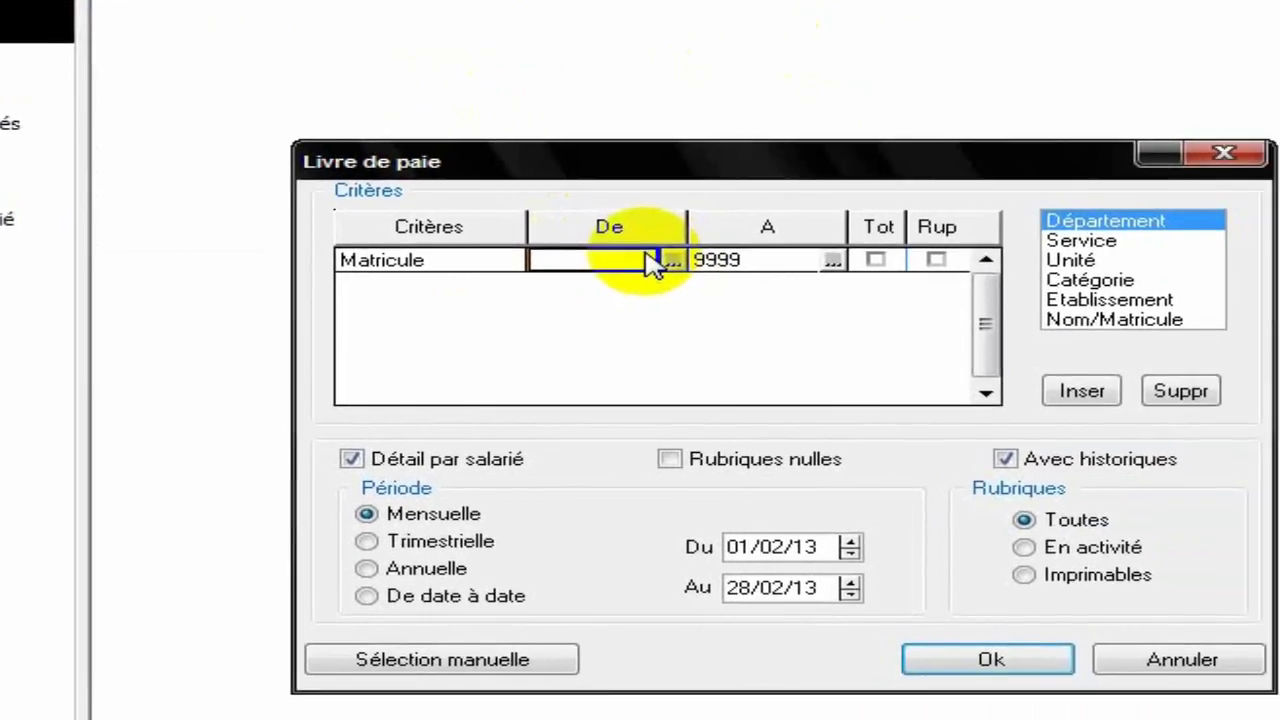
{"action": "left_click", "coordinate": [940, 427]}
{"action": "double_click", "coordinate": [529, 157]}
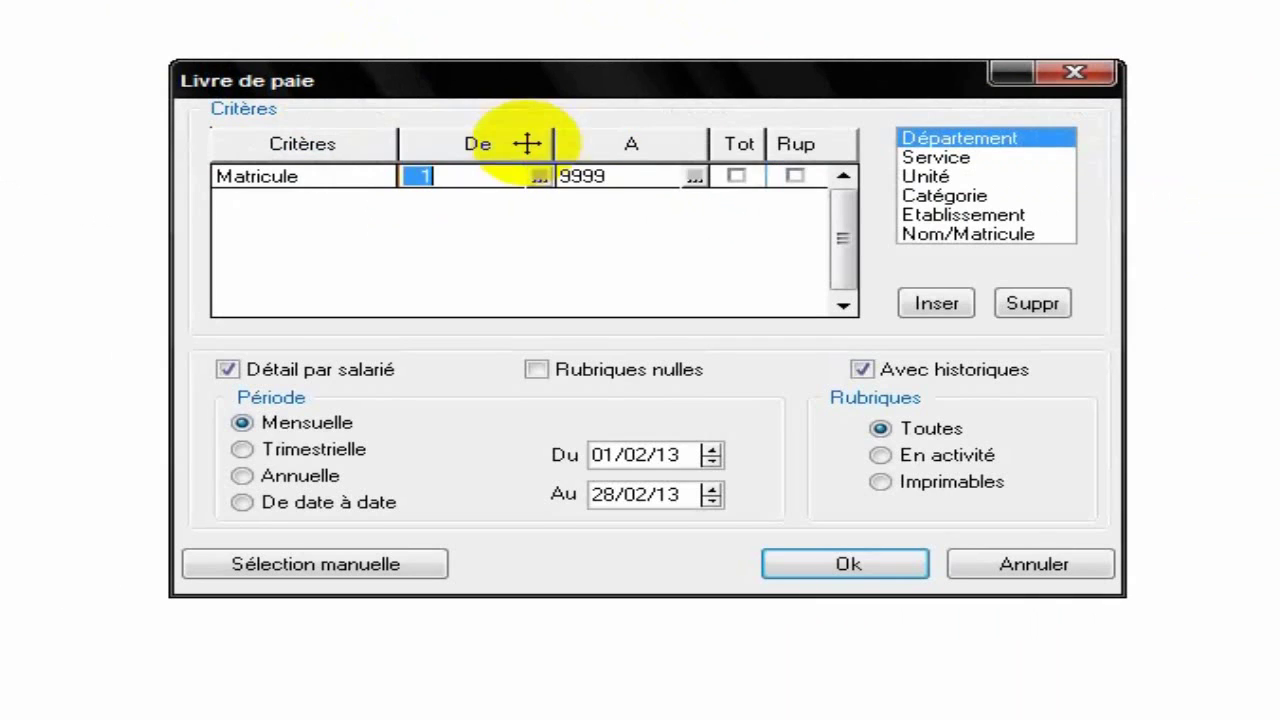
{"action": "left_click", "coordinate": [693, 176]}
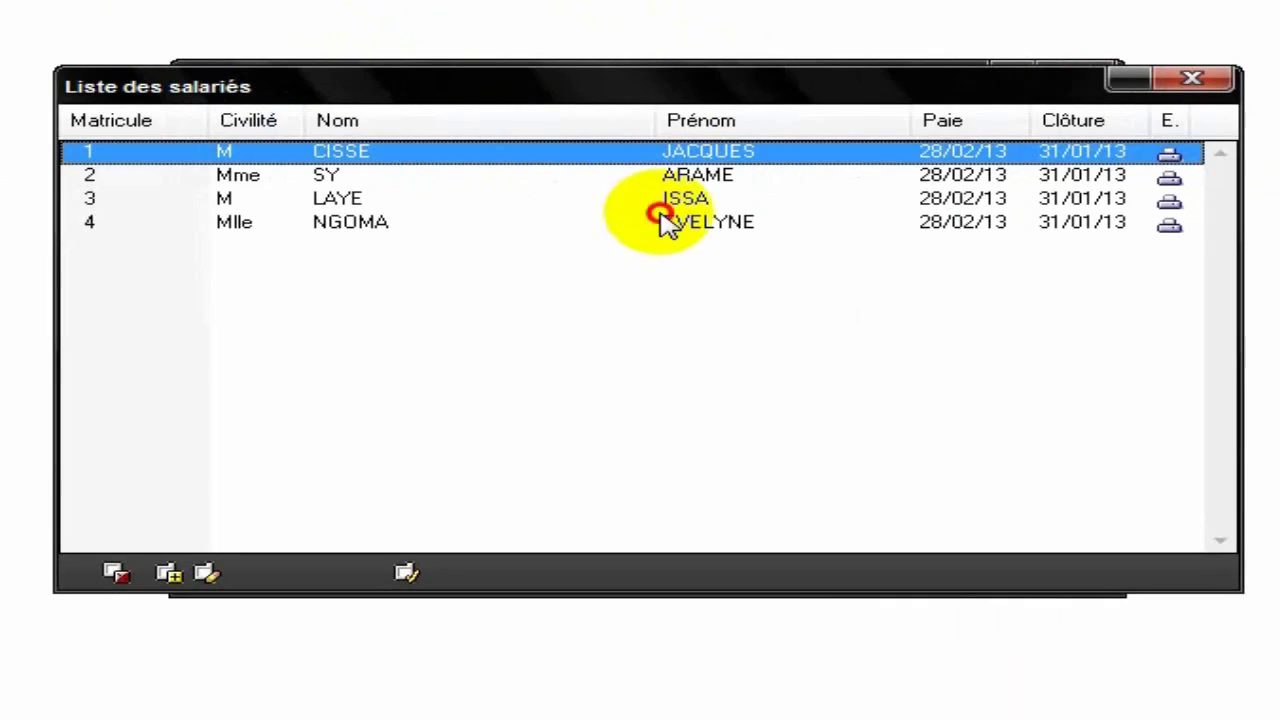
{"action": "double_click", "coordinate": [665, 222]}
{"action": "left_click", "coordinate": [846, 568]}
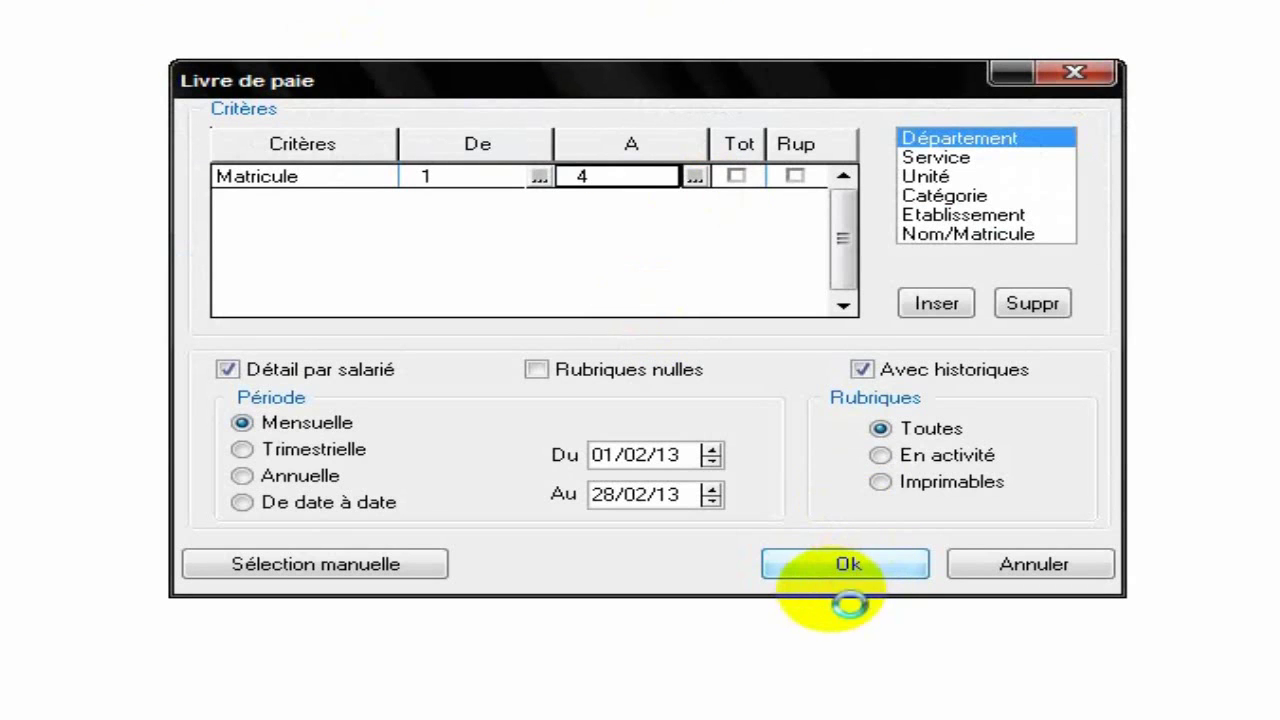
Preview the Livre de paie on screen before printing, read it through, and close the preview and the criteria dialog
{"action": "left_click", "coordinate": [318, 392]}
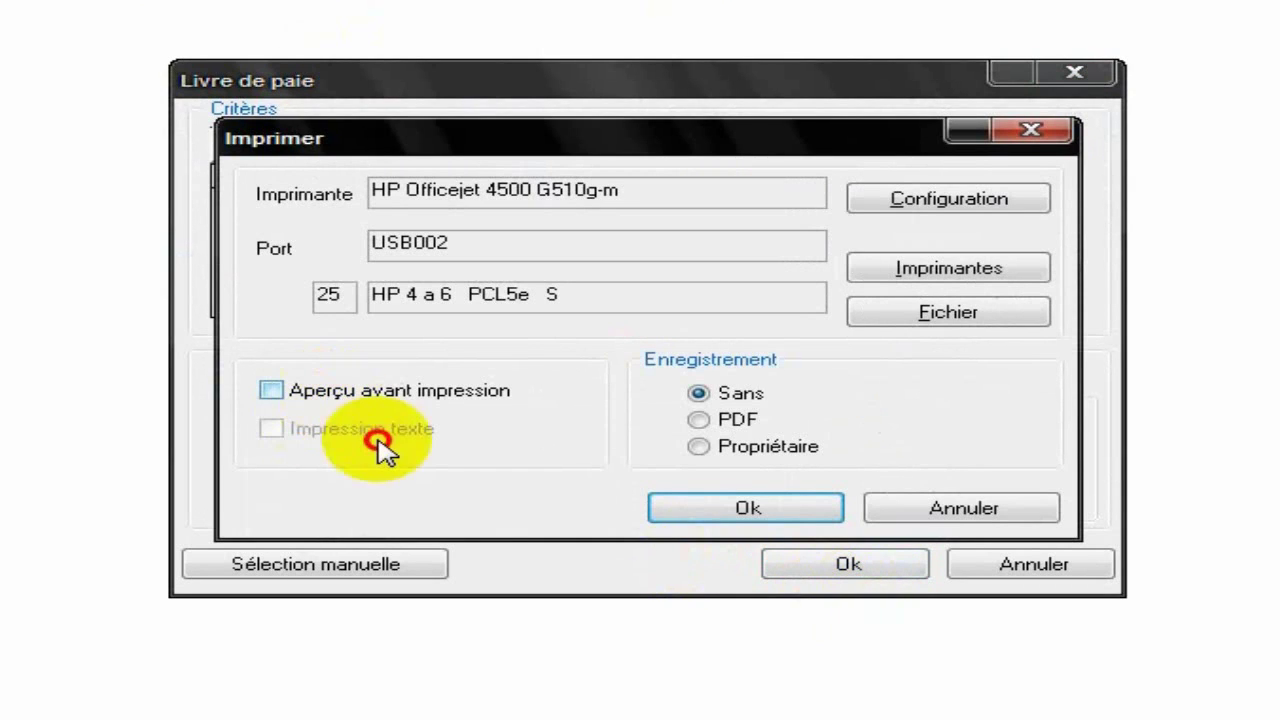
{"action": "left_click", "coordinate": [730, 518]}
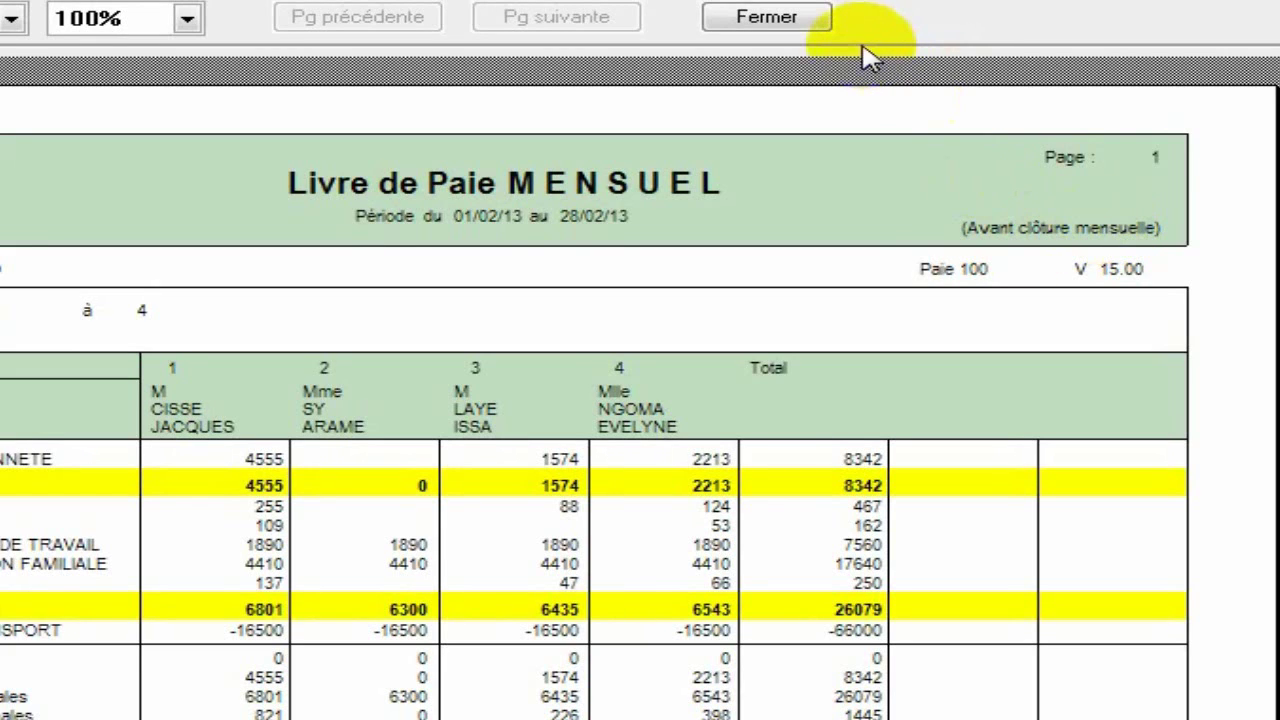
{"action": "left_click", "coordinate": [815, 30]}
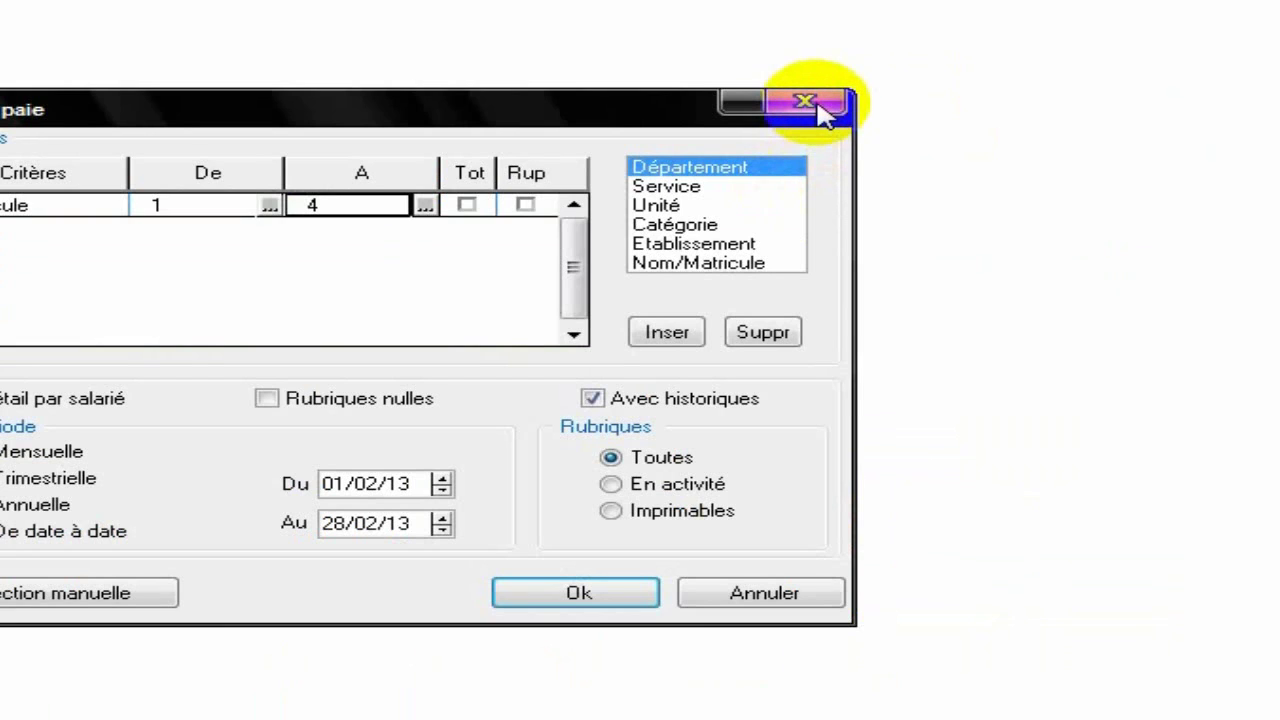
{"action": "left_click", "coordinate": [815, 106]}
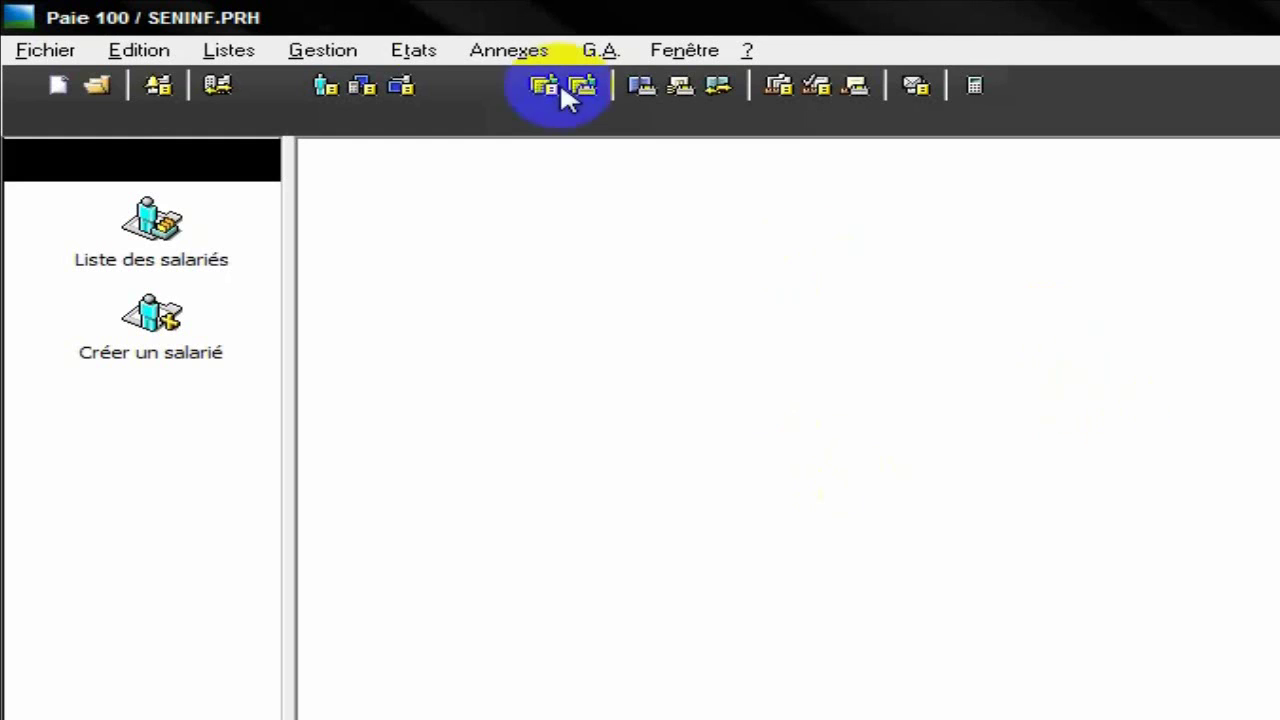
Run the Clôture mensuelle for 28/02/13 with the report edition set to Détaillé
{"action": "left_click", "coordinate": [330, 52]}
{"action": "mouse_move", "coordinate": [393, 382]}
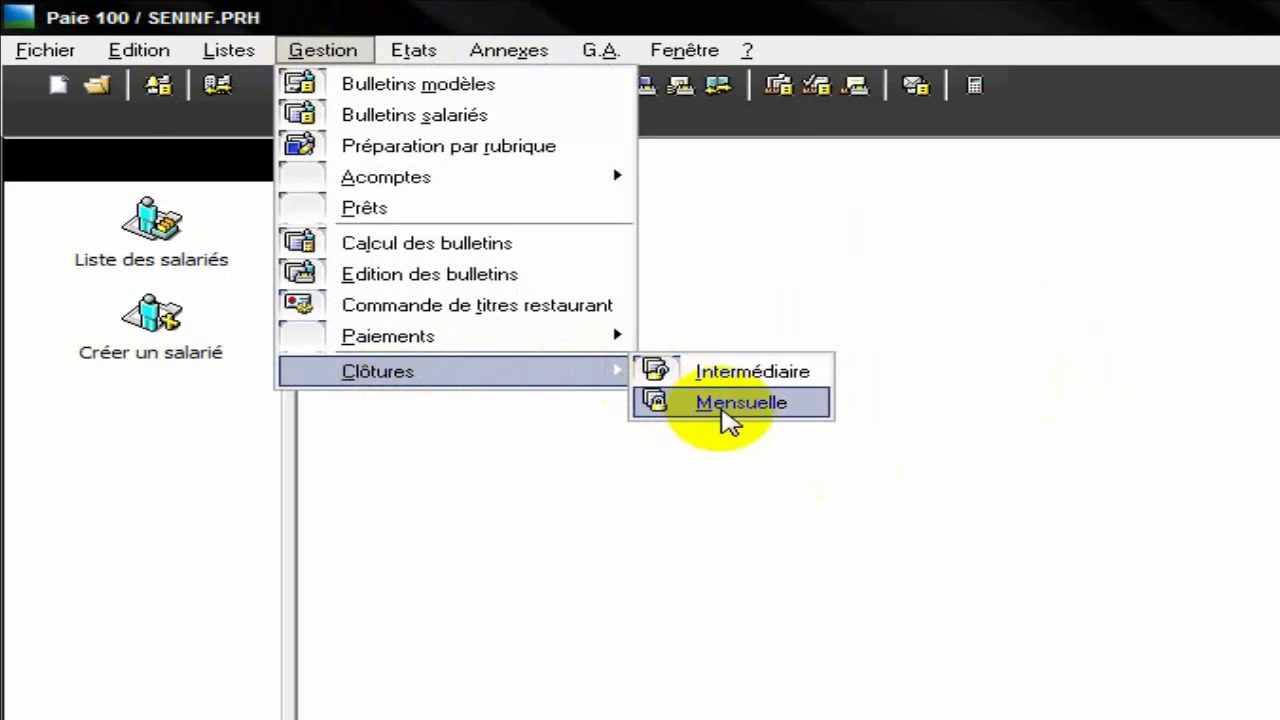
{"action": "left_click", "coordinate": [723, 408]}
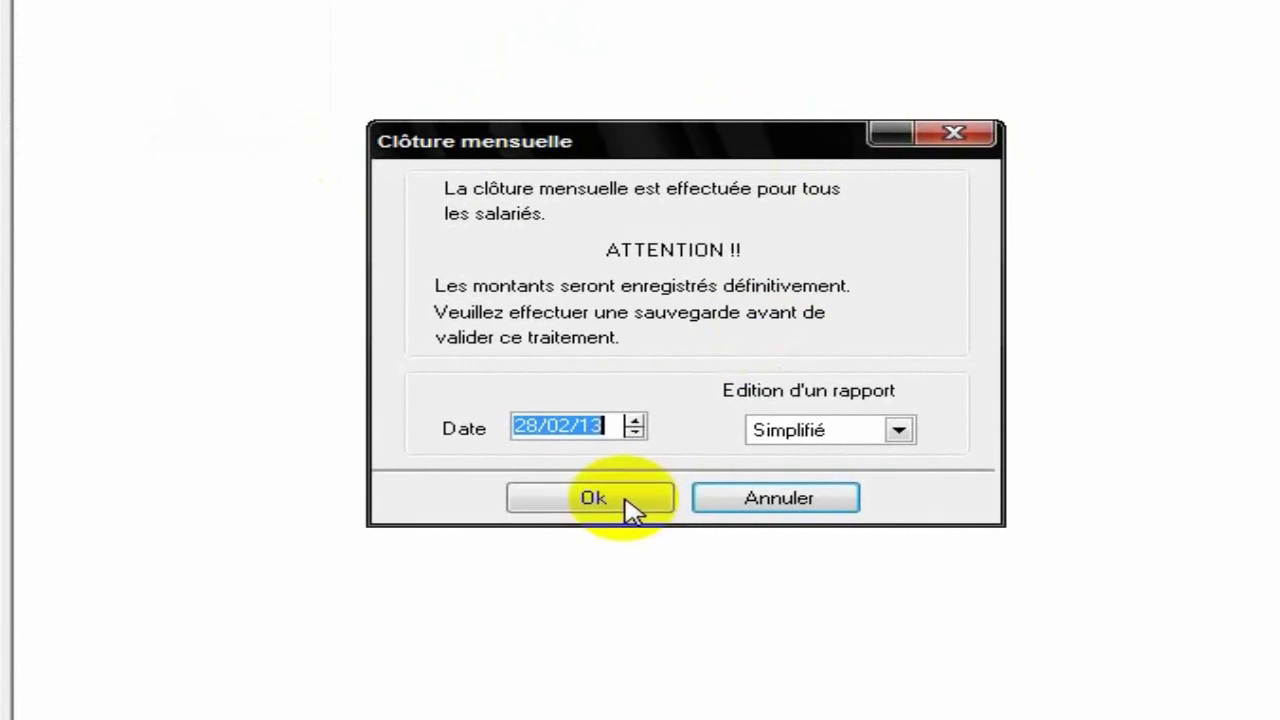
{"action": "left_click", "coordinate": [900, 432]}
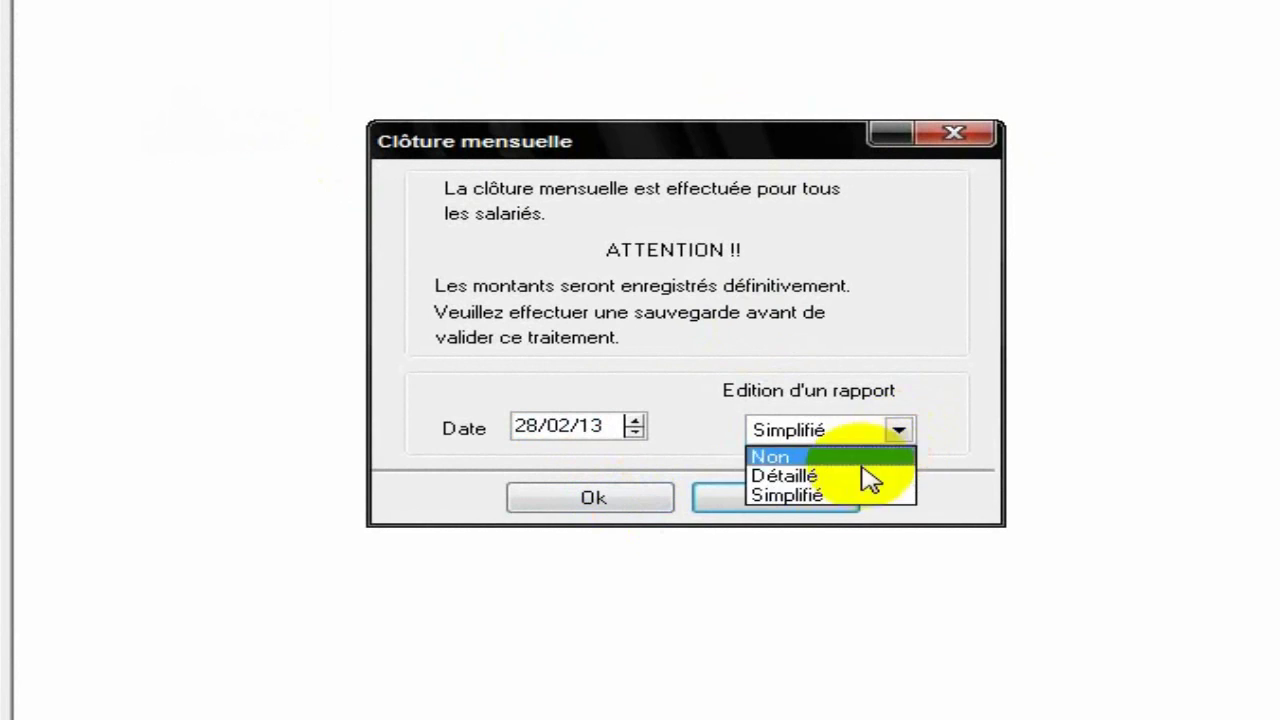
{"action": "left_click", "coordinate": [765, 472]}
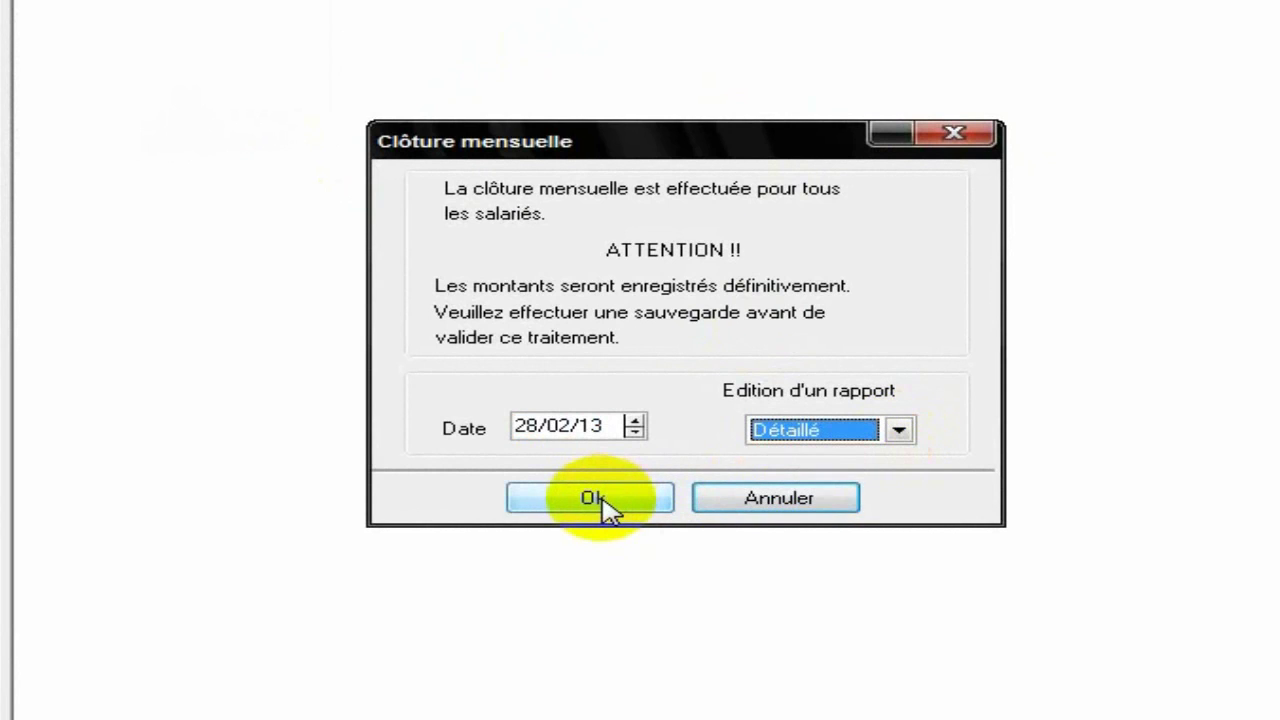
{"action": "left_click", "coordinate": [605, 510]}
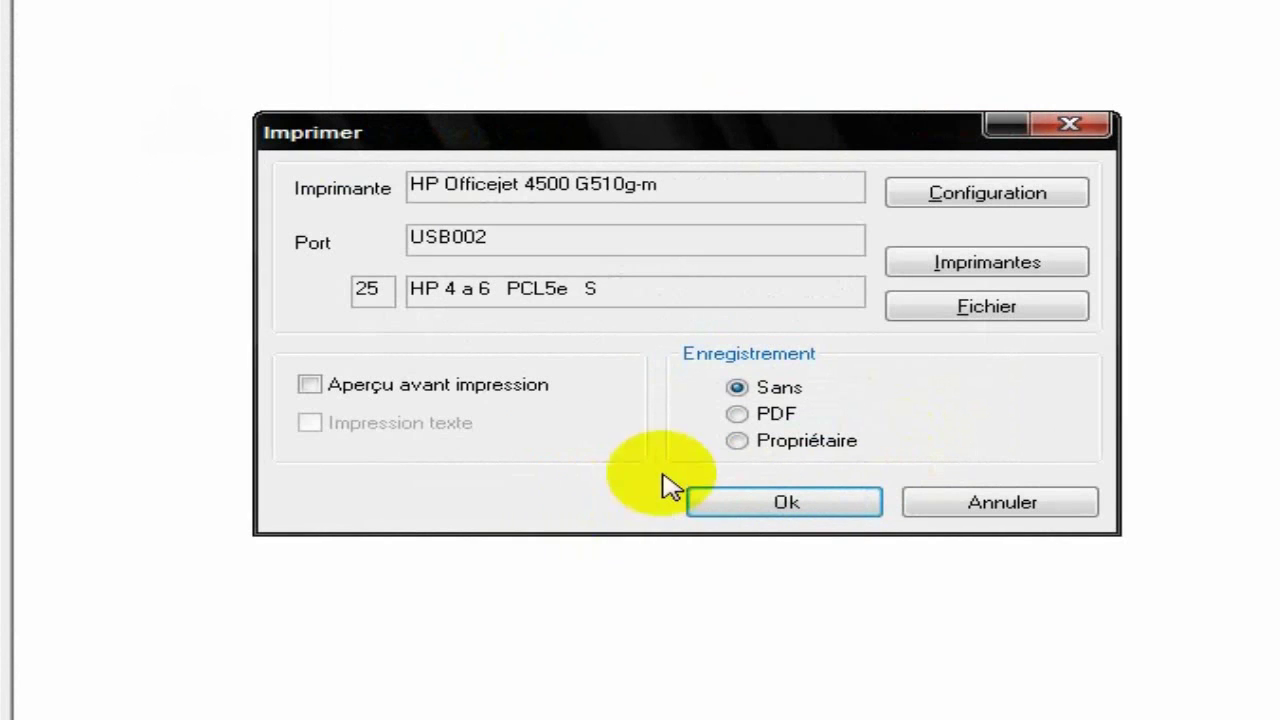
Save the closing report as a PDF named "Rapport" in the Fevrier folder and open Rapport.PDF from Windows Explorer
{"action": "left_click", "coordinate": [766, 415]}
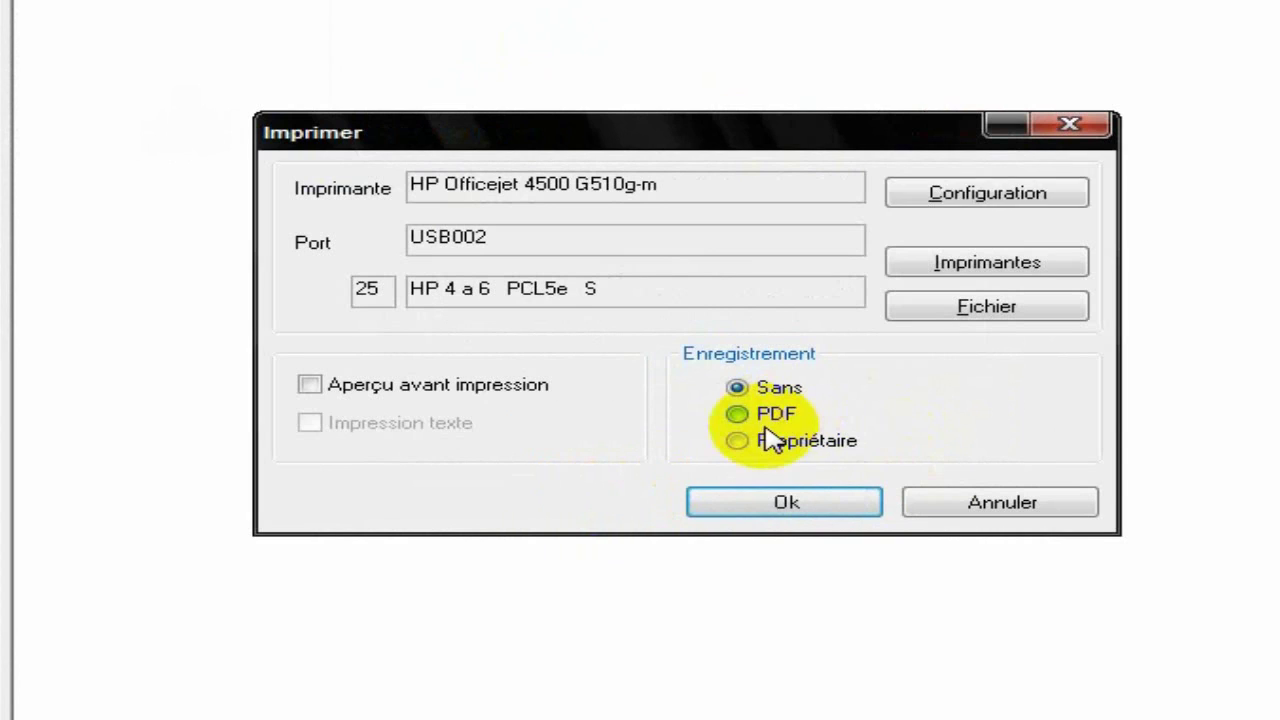
{"action": "left_click", "coordinate": [768, 503]}
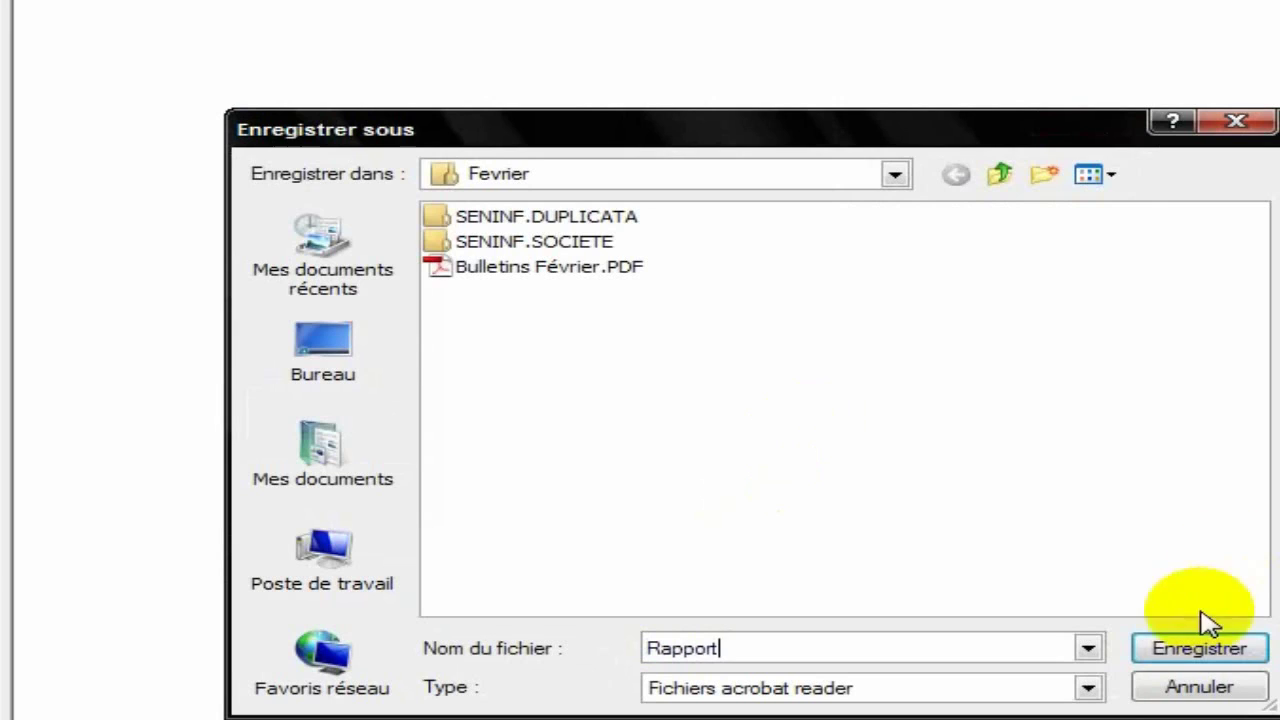
{"action": "left_click", "coordinate": [1200, 649]}
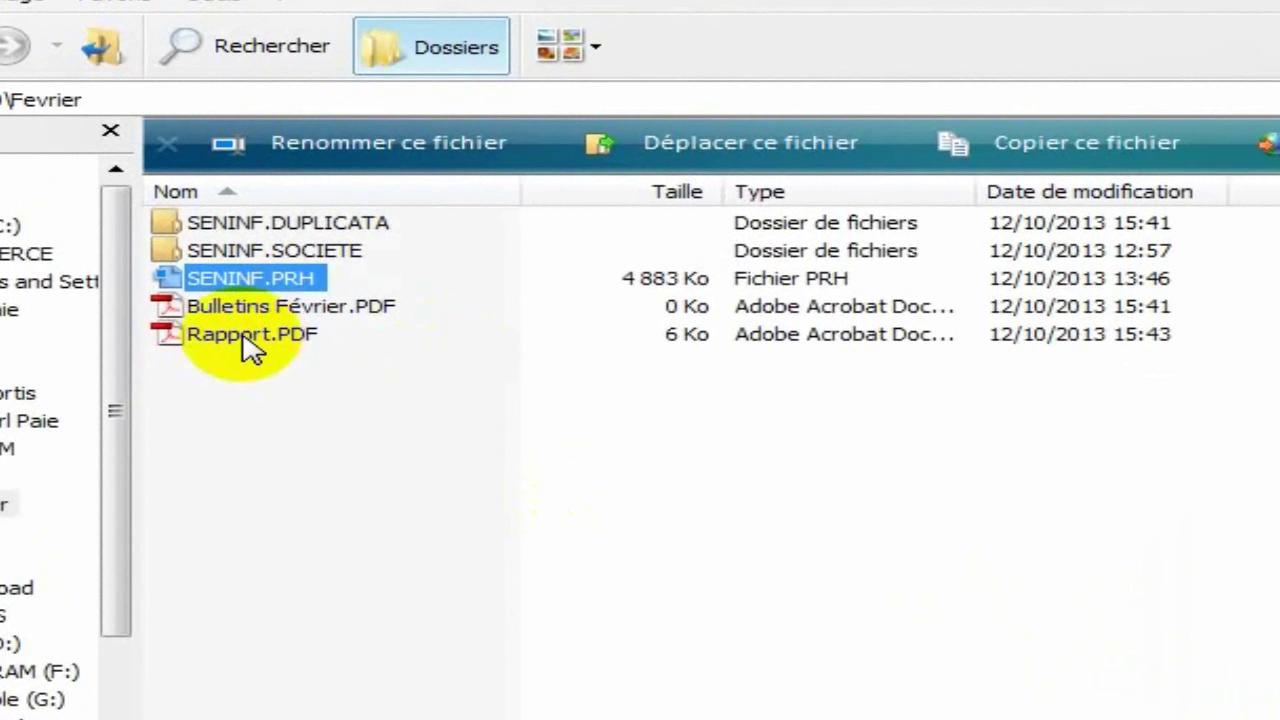
{"action": "double_click", "coordinate": [252, 340]}
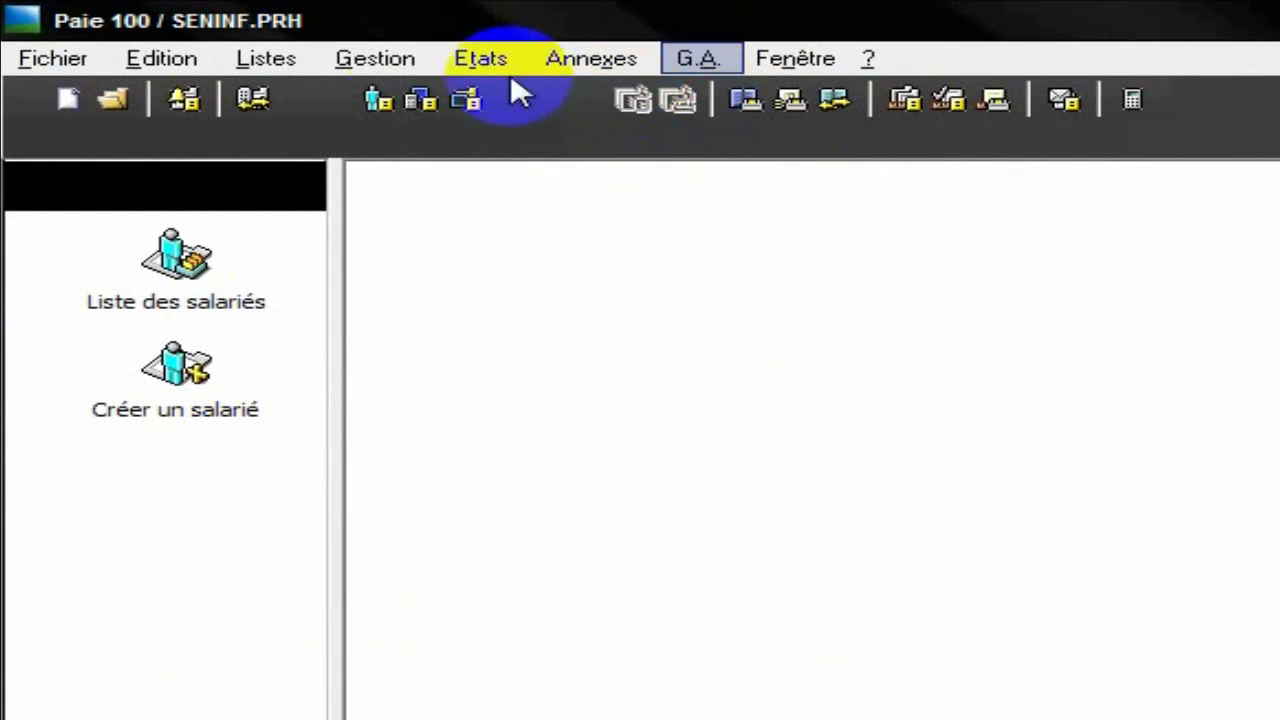
{"action": "left_click", "coordinate": [384, 60]}
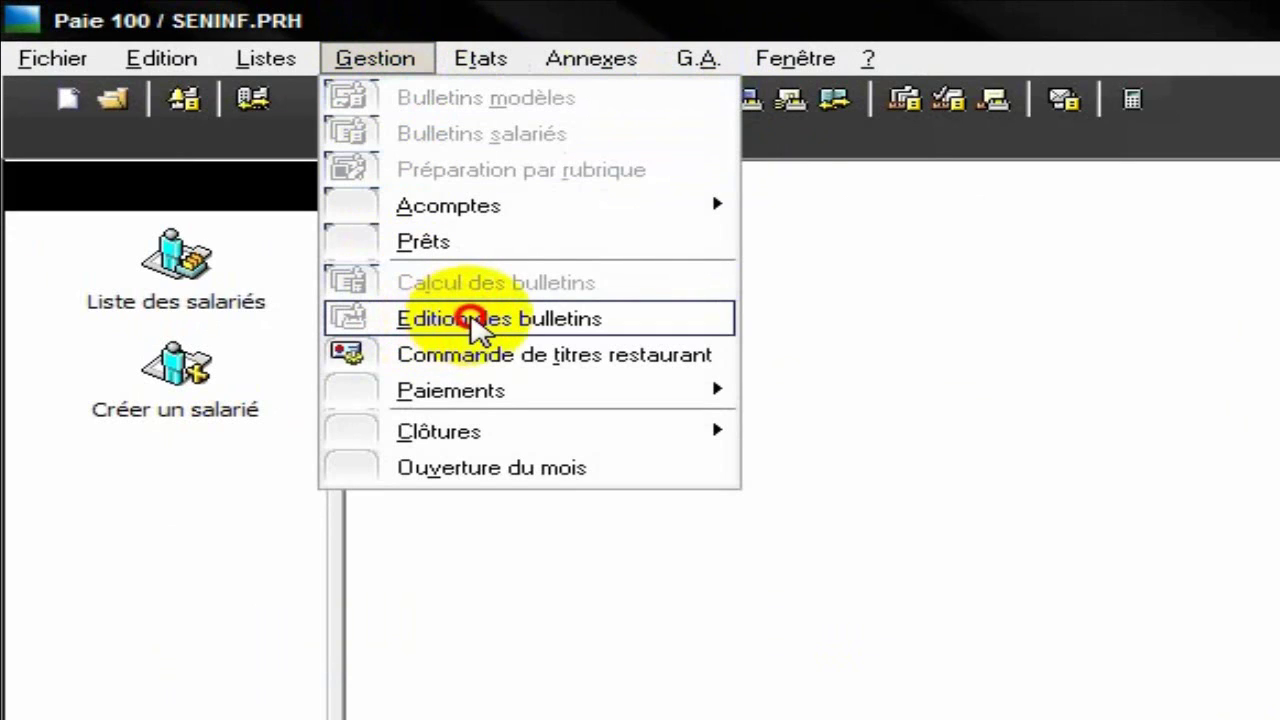
{"action": "left_click", "coordinate": [1051, 266]}
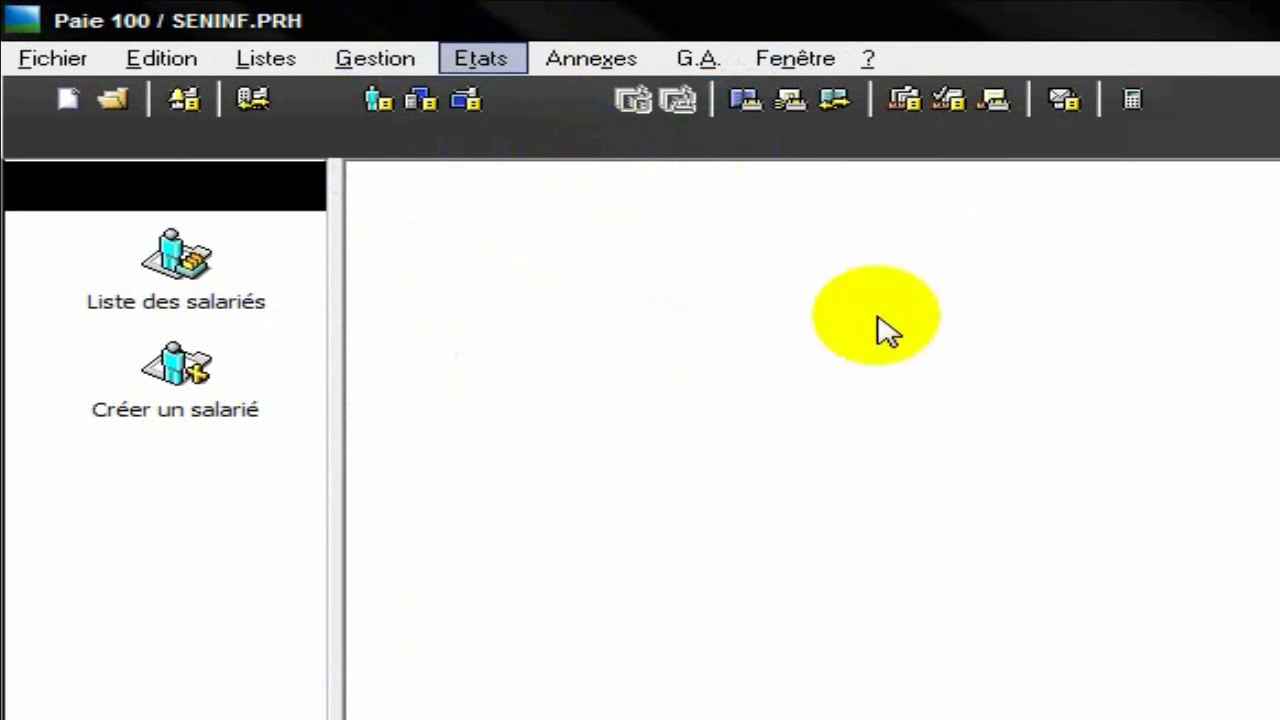
Start the Livre de paie again after the monthly closing, restrict it to Matricule 1 to 4, and validate the criteria
{"action": "left_click", "coordinate": [748, 100]}
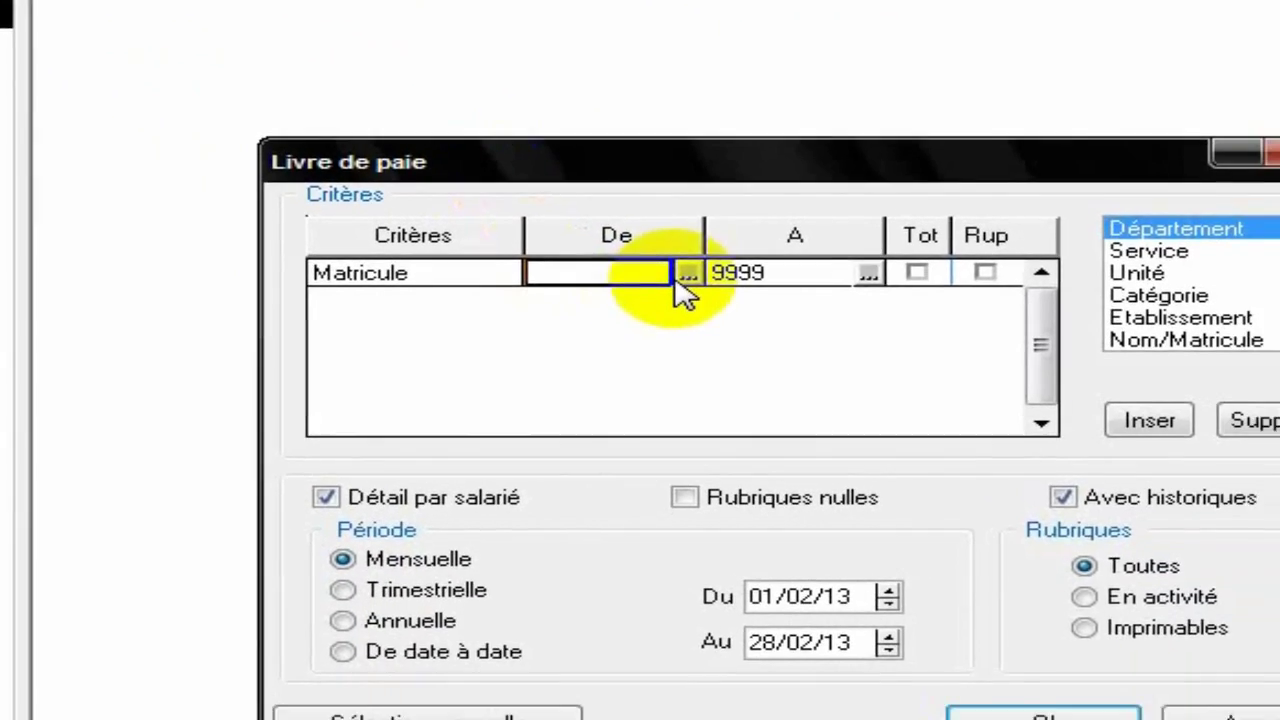
{"action": "left_click", "coordinate": [688, 273]}
{"action": "double_click", "coordinate": [600, 248]}
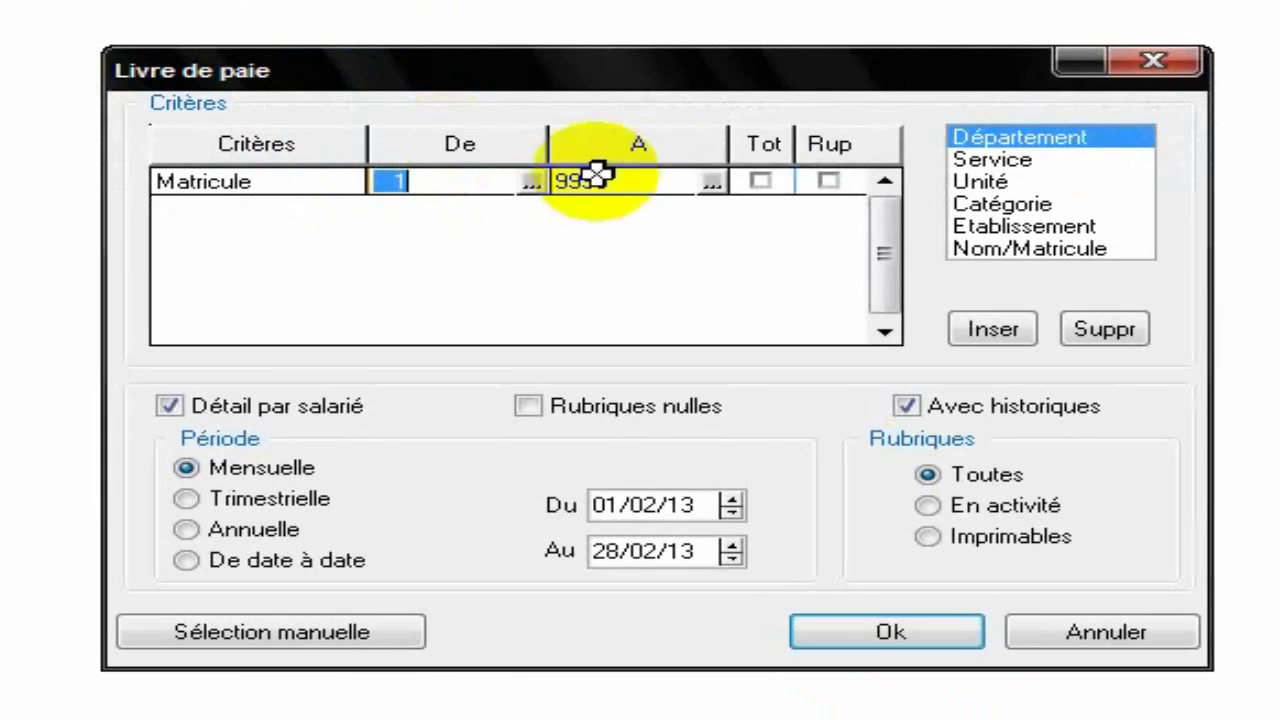
{"action": "left_click", "coordinate": [711, 181]}
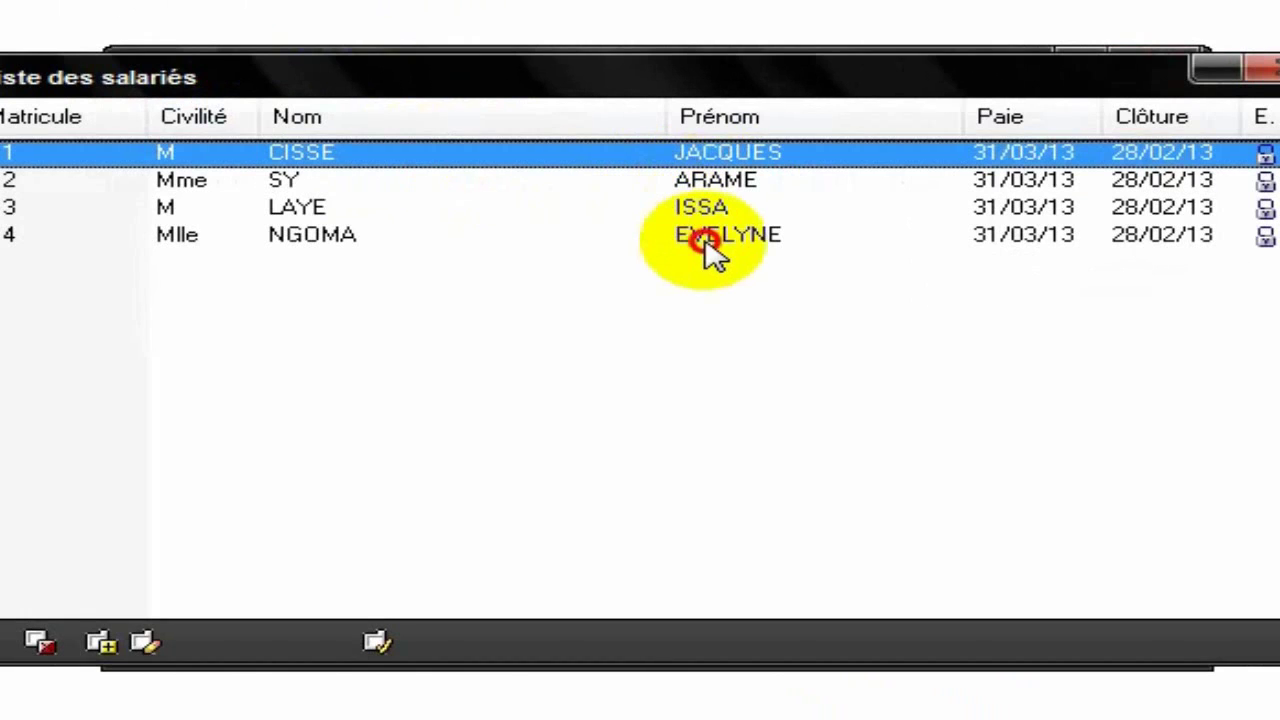
{"action": "left_click", "coordinate": [703, 247]}
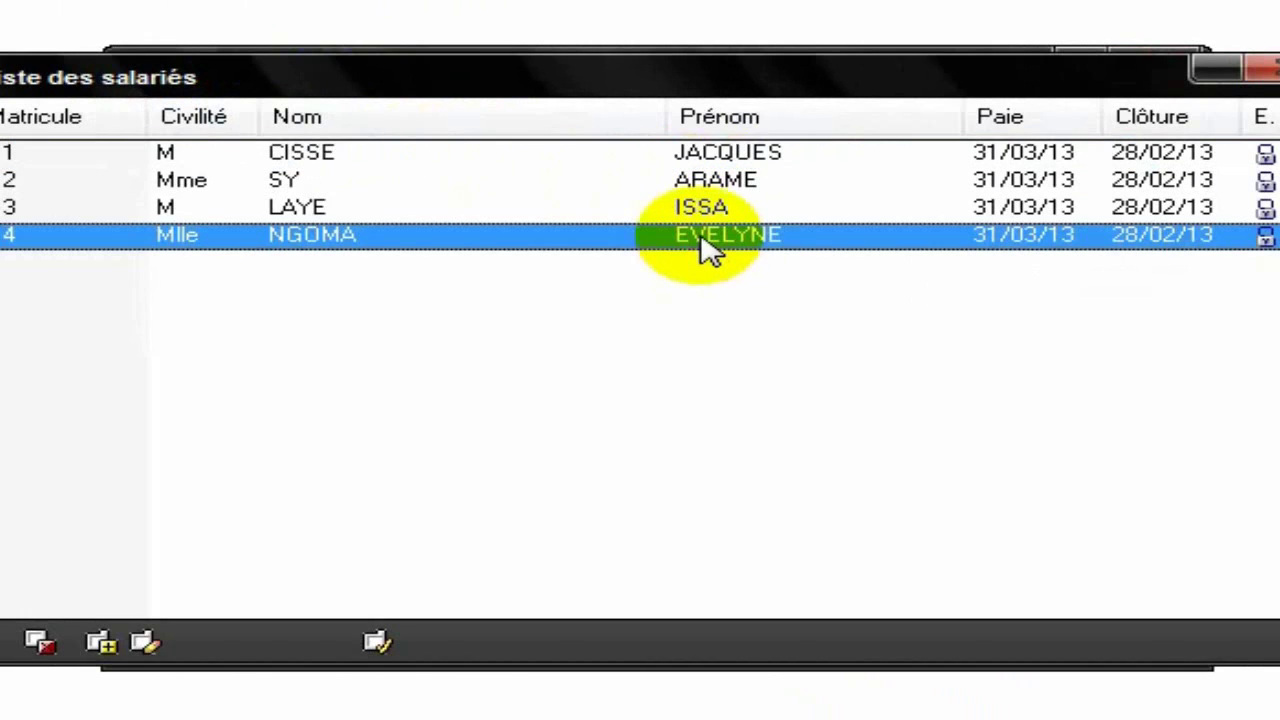
{"action": "double_click", "coordinate": [708, 248]}
{"action": "left_click", "coordinate": [872, 650]}
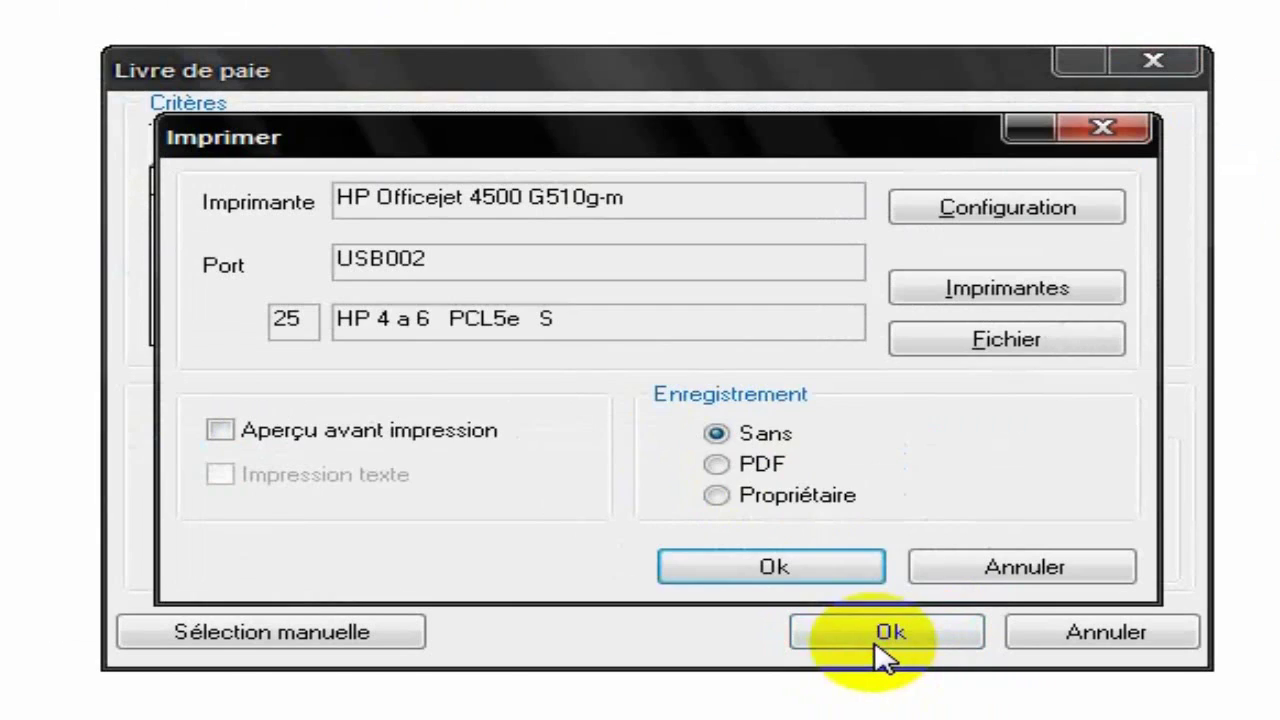
Save the Livre de paie as a PDF named "livre de paie" in the Fevrier folder and close its criteria dialog
{"action": "left_click", "coordinate": [757, 465]}
{"action": "left_click", "coordinate": [745, 570]}
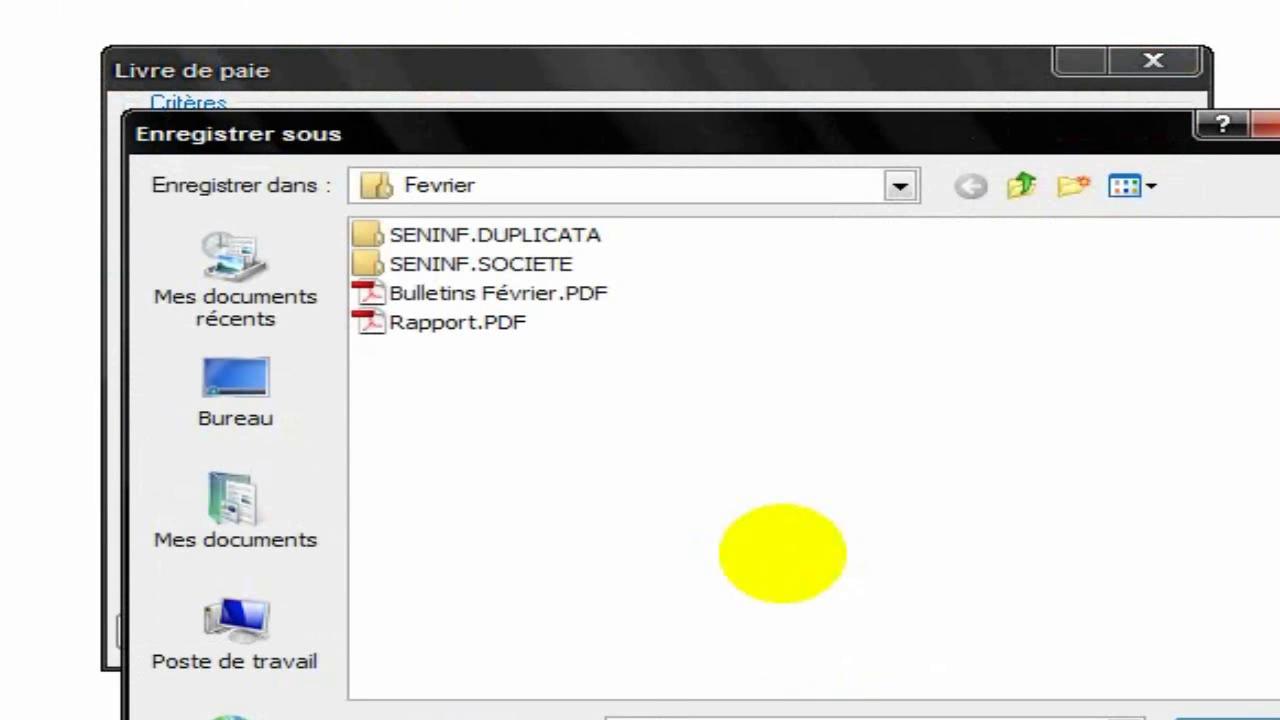
{"action": "type", "text": "livre"}
{"action": "type", "text": " de paie"}
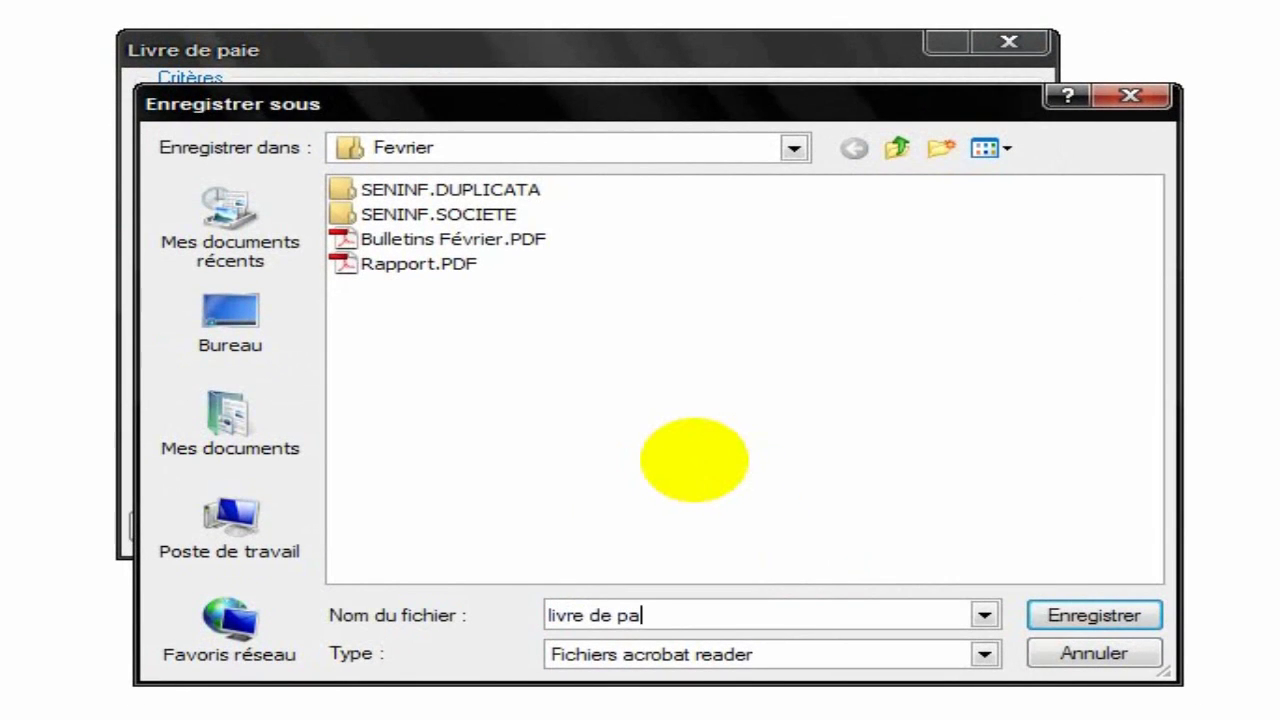
{"action": "left_click", "coordinate": [1094, 616]}
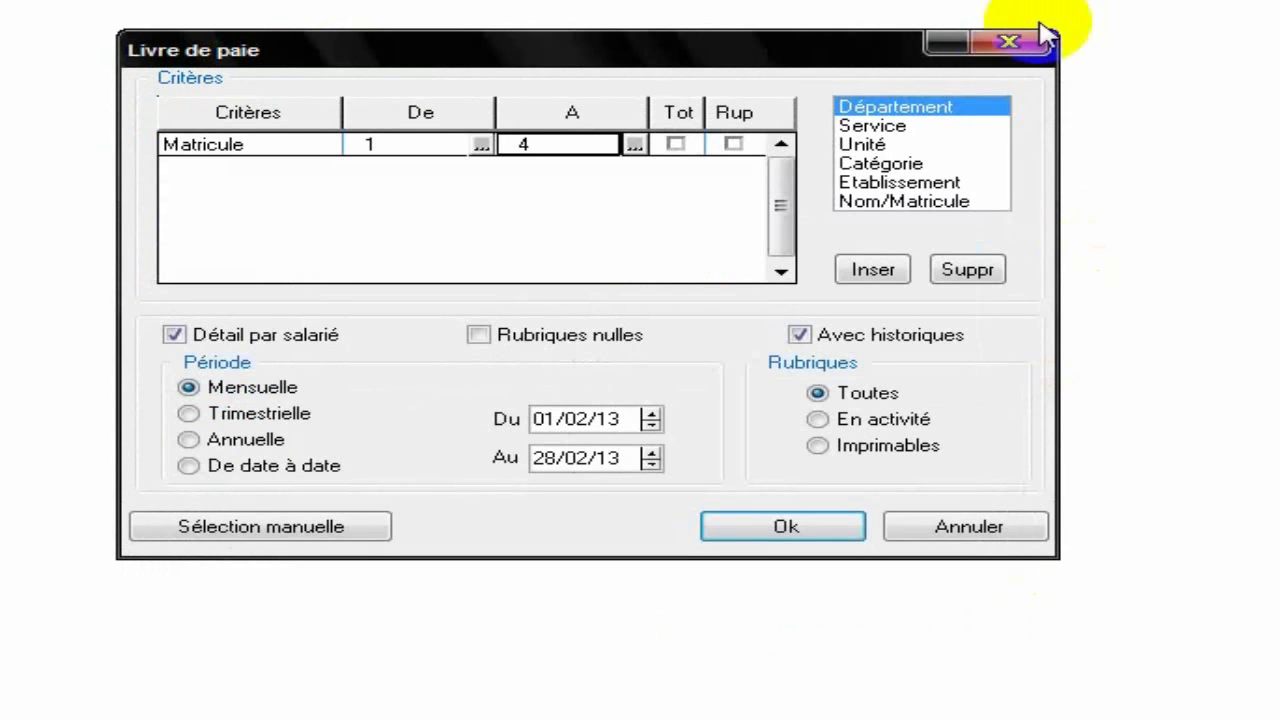
{"action": "left_click", "coordinate": [1012, 44]}
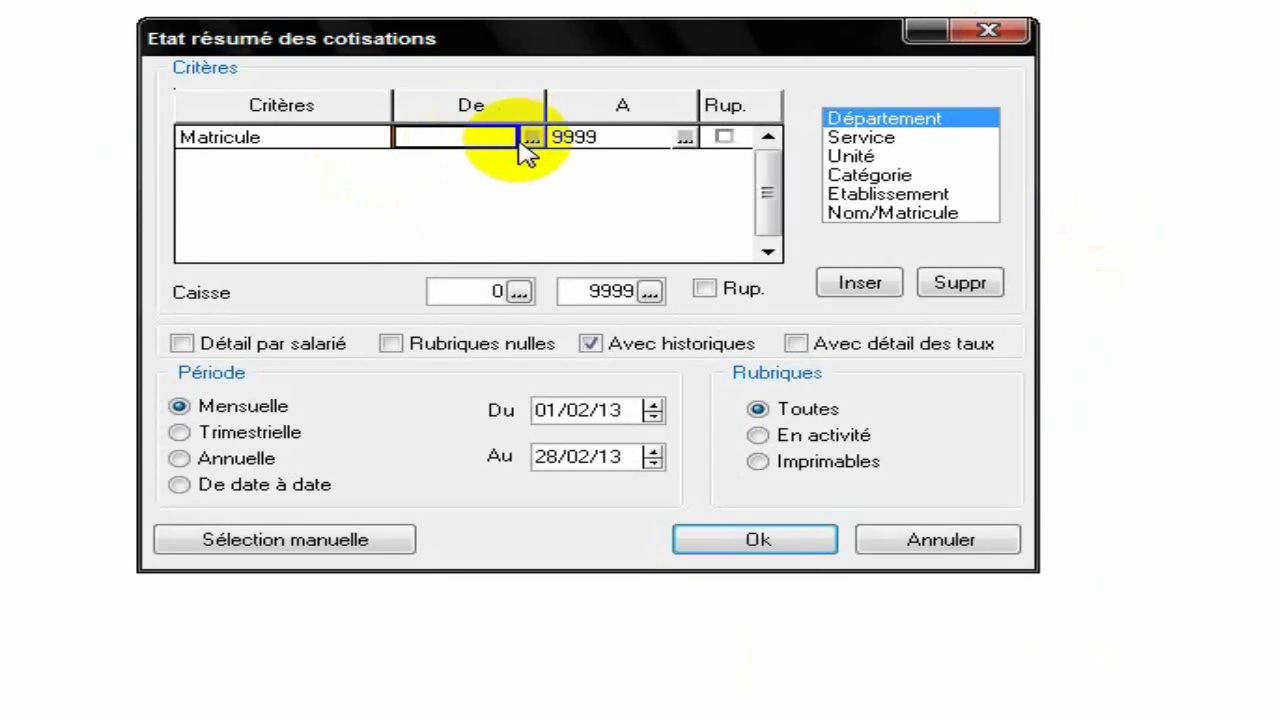
Restrict the Etat résumé des cotisations to Matricule 1 to 4
{"action": "left_click", "coordinate": [531, 137]}
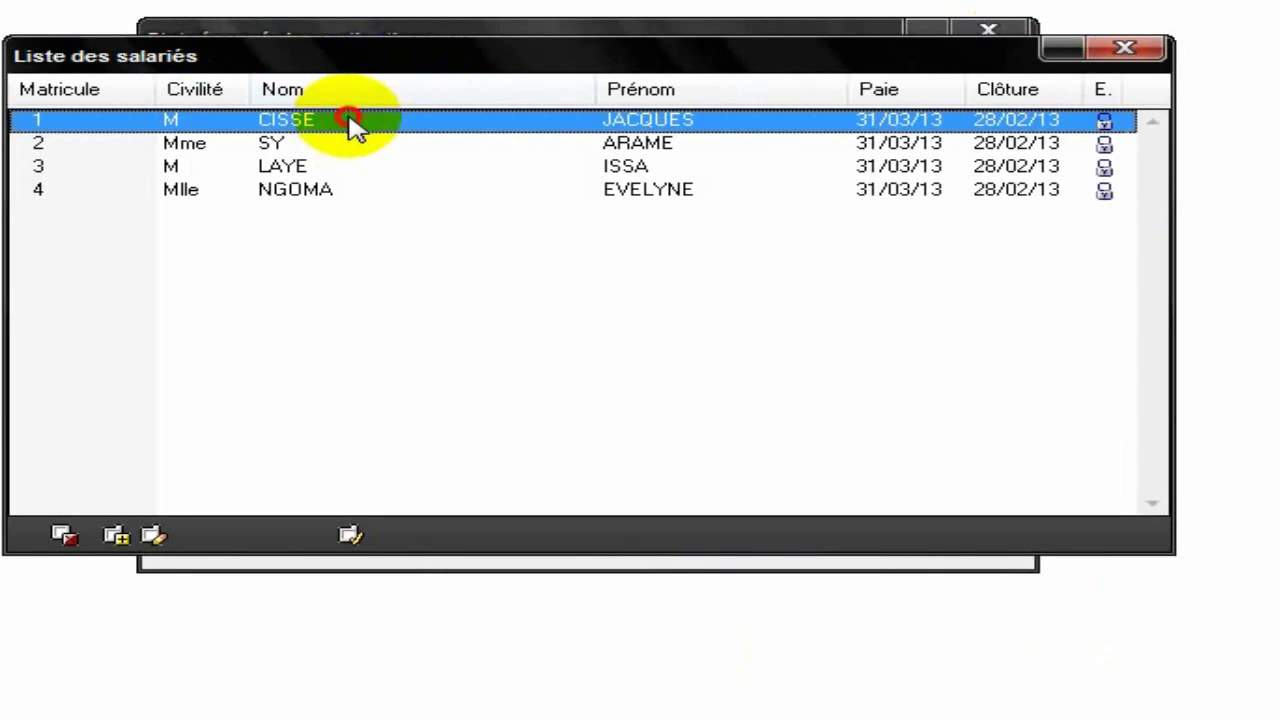
{"action": "double_click", "coordinate": [352, 122]}
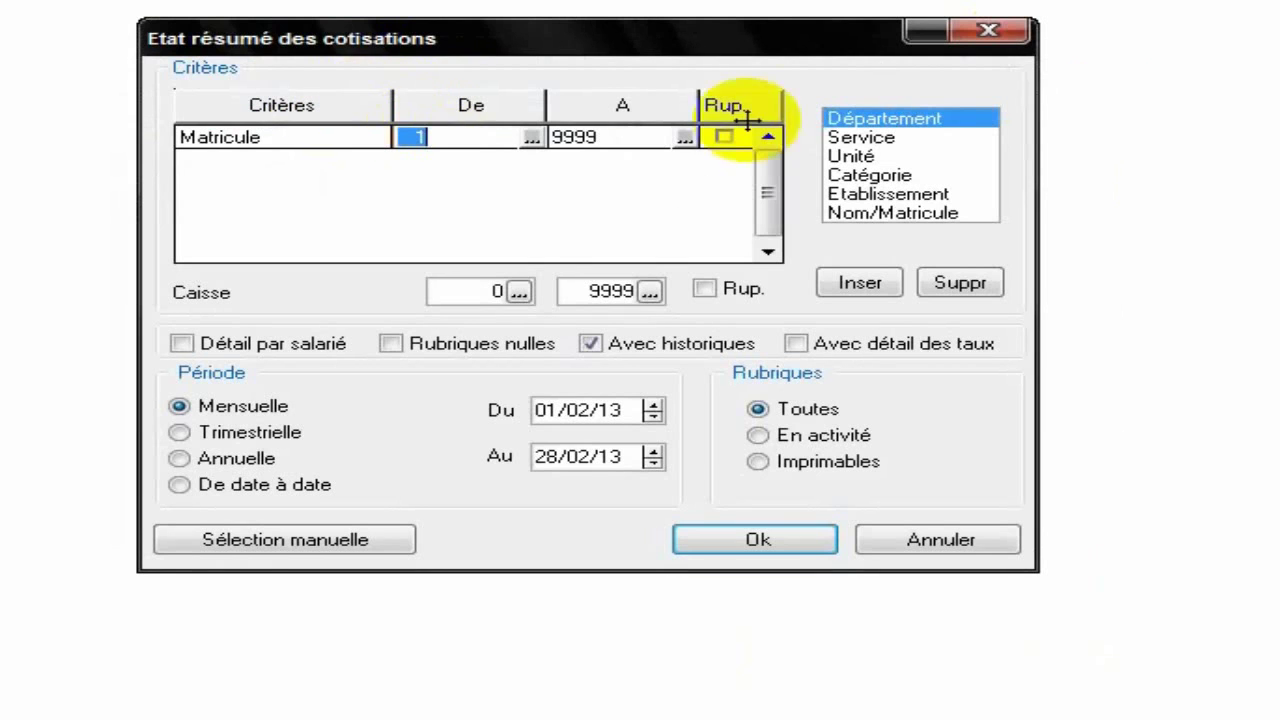
{"action": "left_click", "coordinate": [684, 140]}
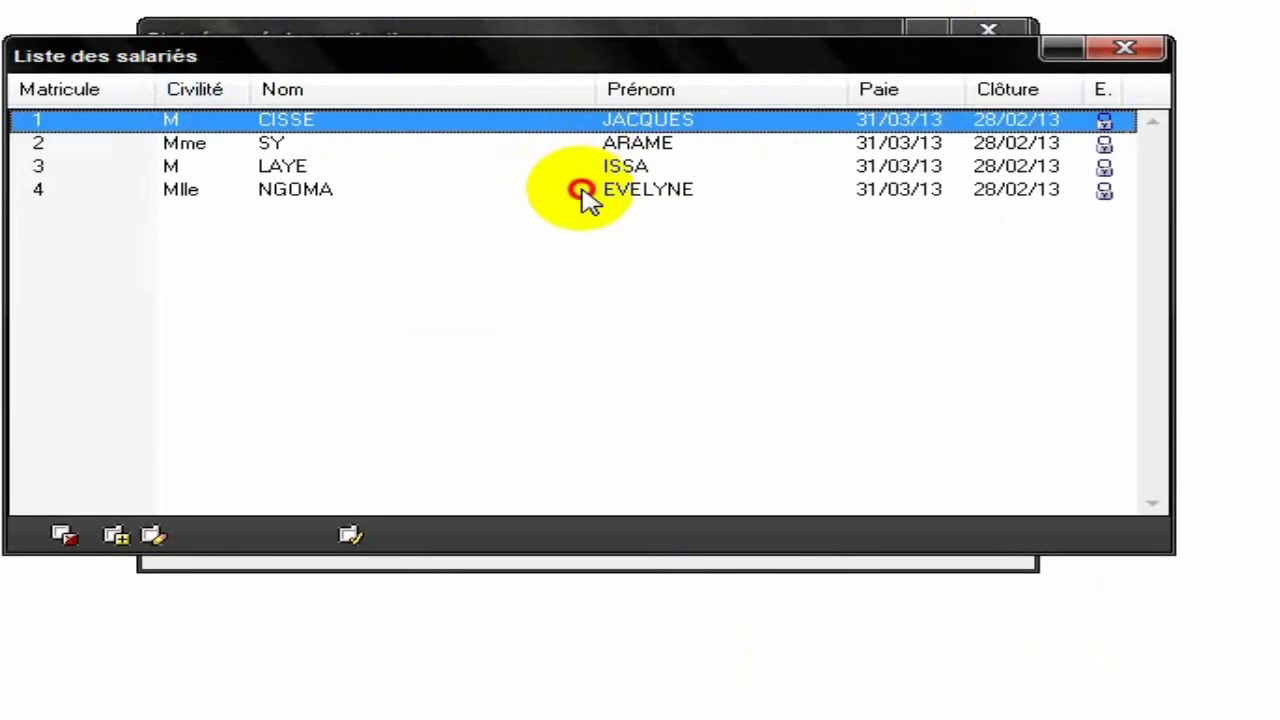
{"action": "double_click", "coordinate": [583, 190]}
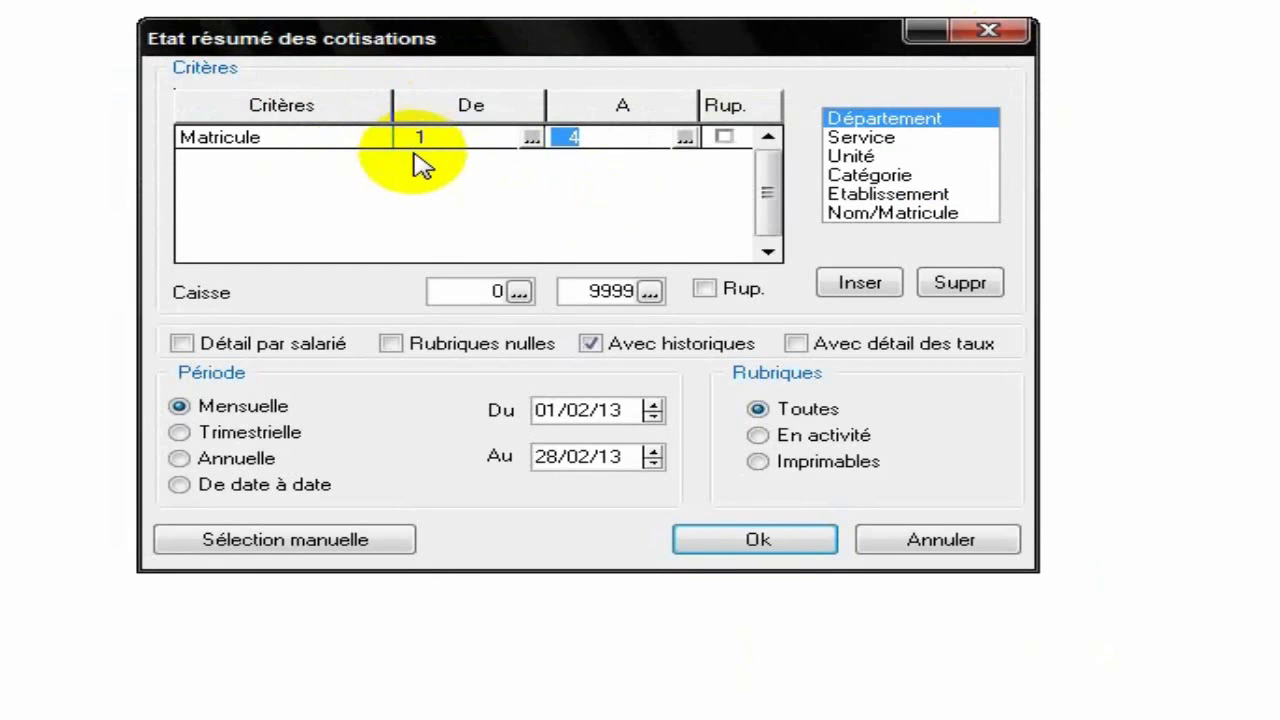
Set the Caisse range of the contributions summary from 1 (CSS) to 4 (VRS)
{"action": "left_click", "coordinate": [518, 292]}
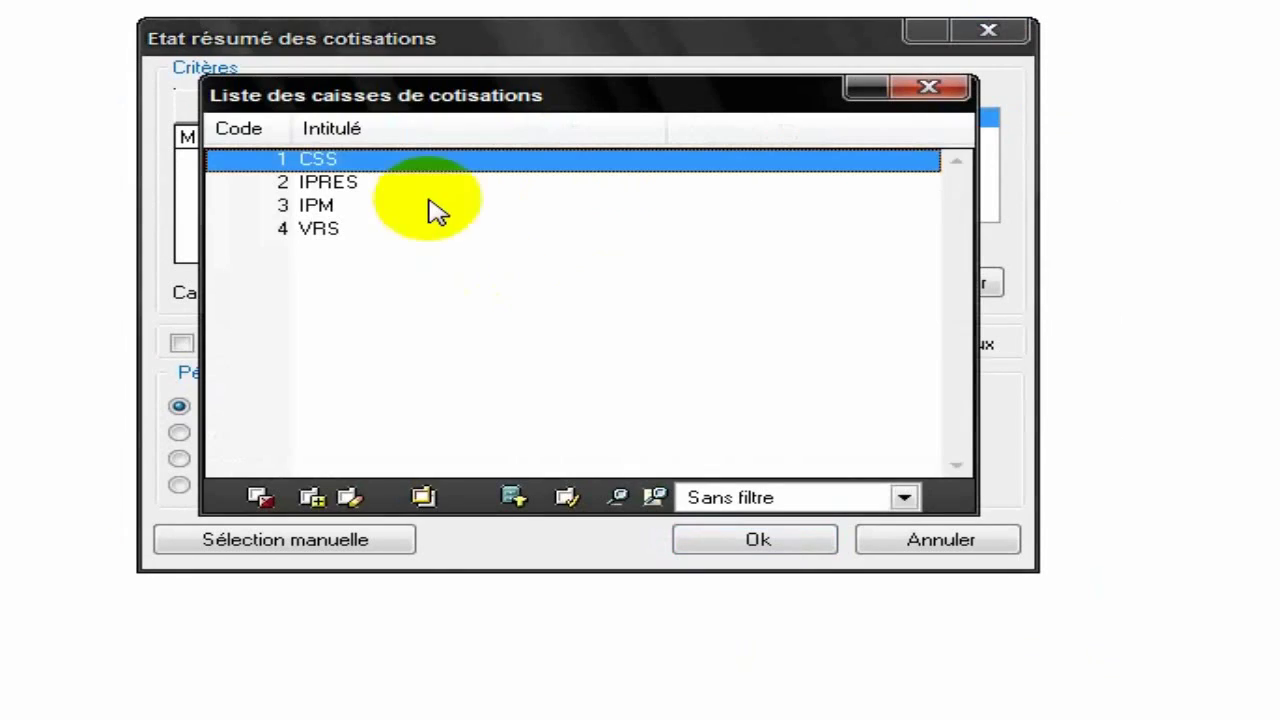
{"action": "double_click", "coordinate": [398, 244]}
{"action": "left_click", "coordinate": [652, 290]}
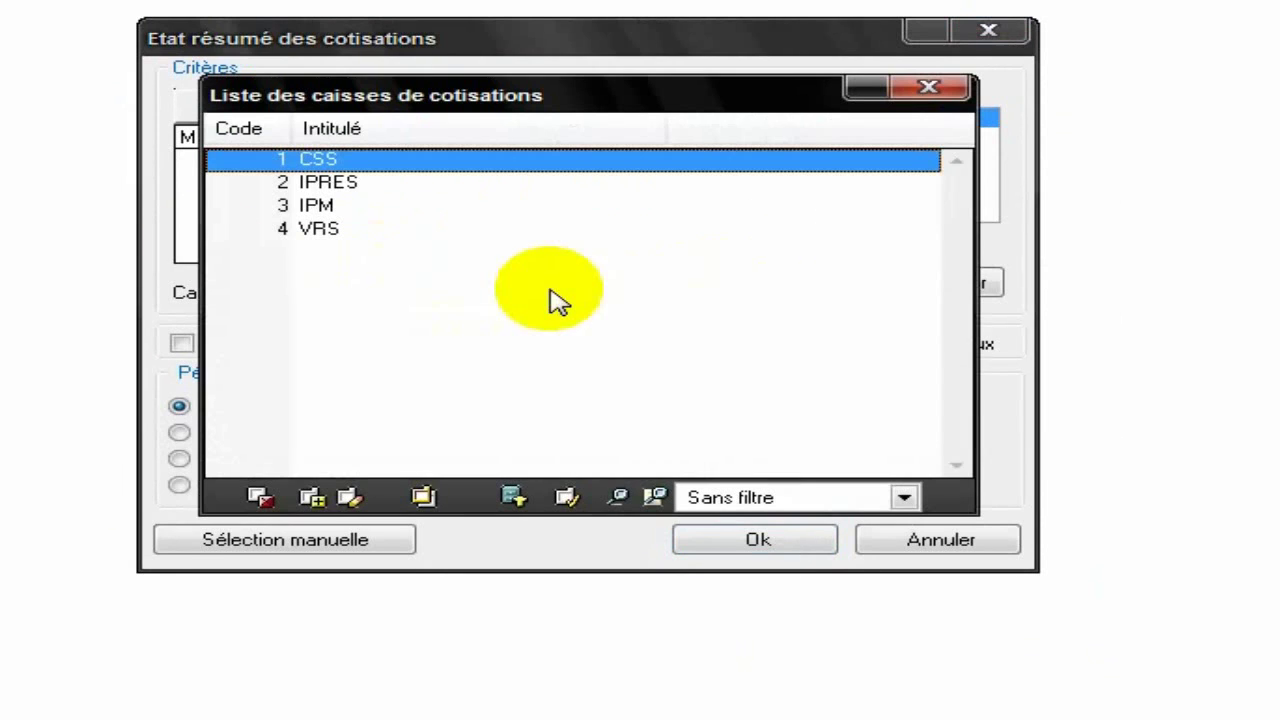
{"action": "double_click", "coordinate": [258, 236]}
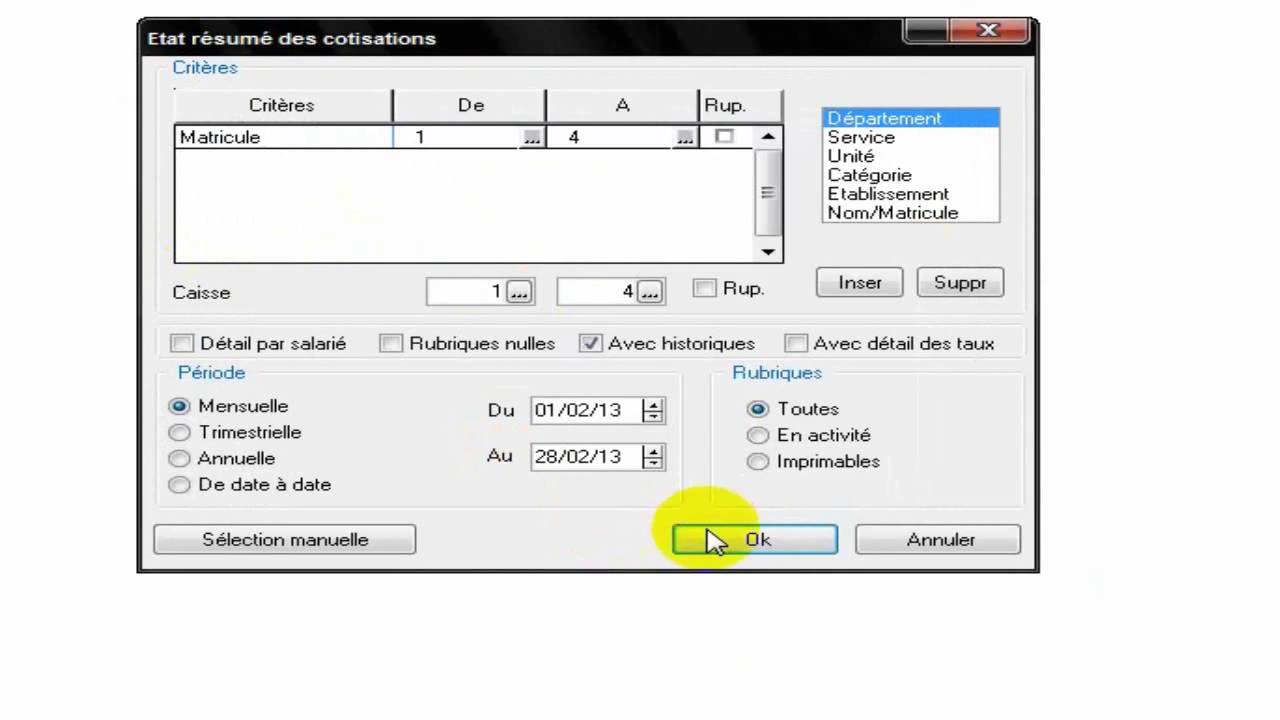
Validate the contributions summary criteria and save the report as a PDF named "Resumé de cotisation" in the Fevrier folder
{"action": "left_click", "coordinate": [715, 540]}
{"action": "left_click", "coordinate": [640, 384]}
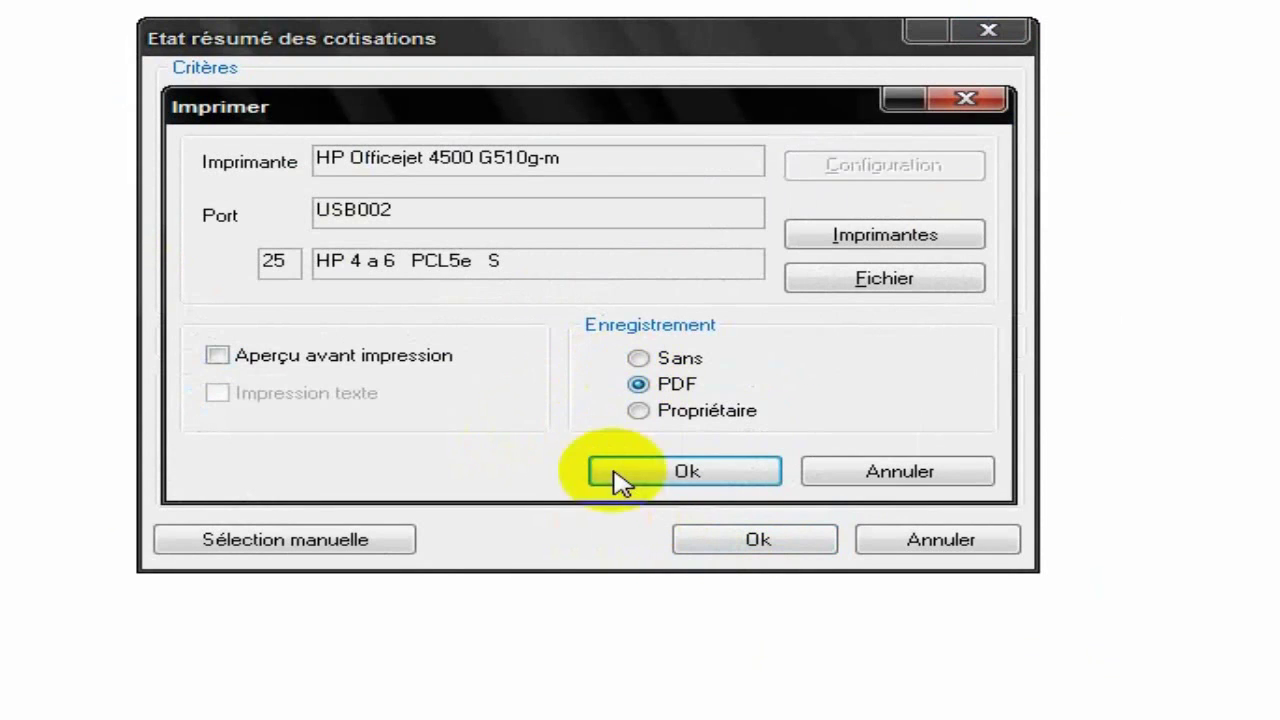
{"action": "left_click", "coordinate": [648, 478]}
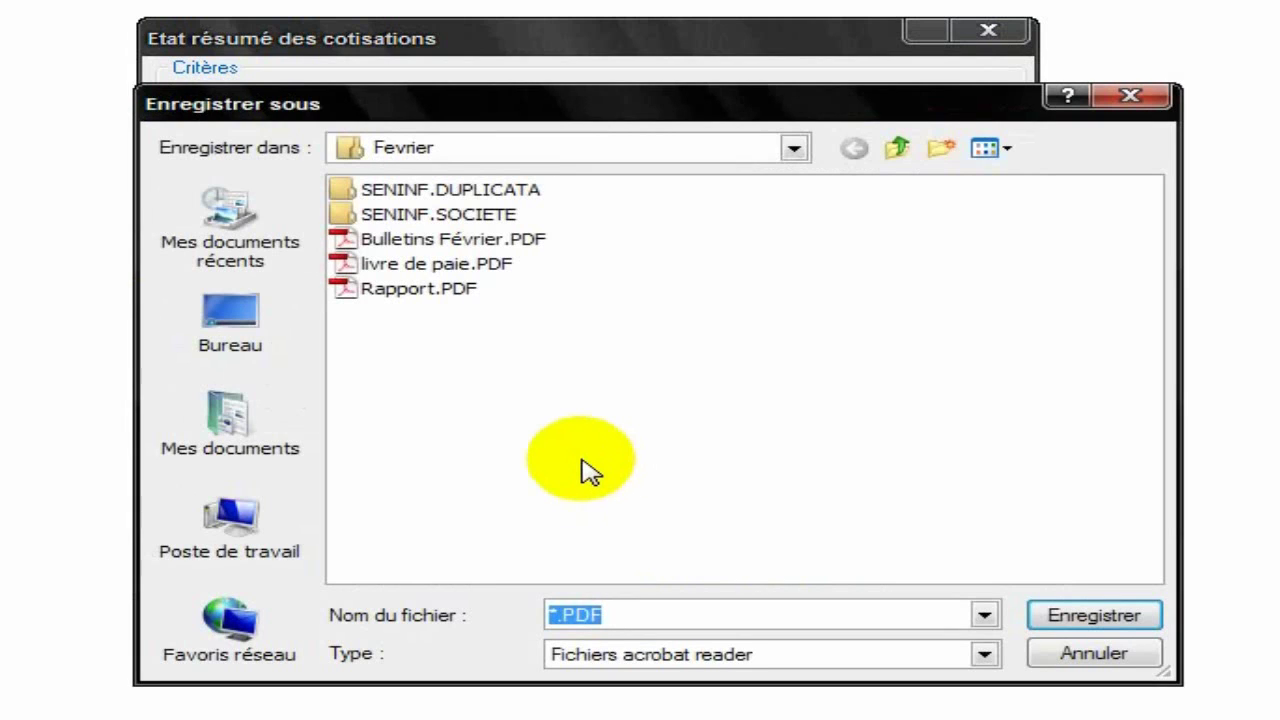
{"action": "type", "text": "Resumé de cotis"}
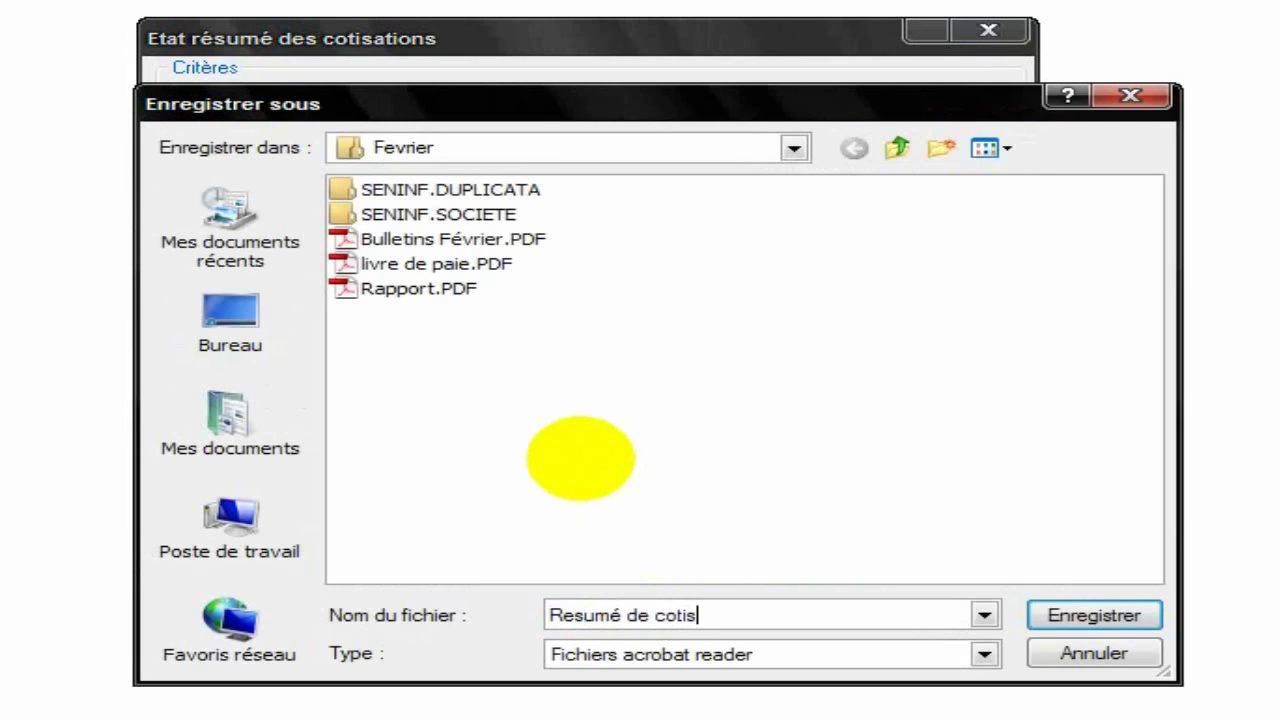
{"action": "type", "text": "ation"}
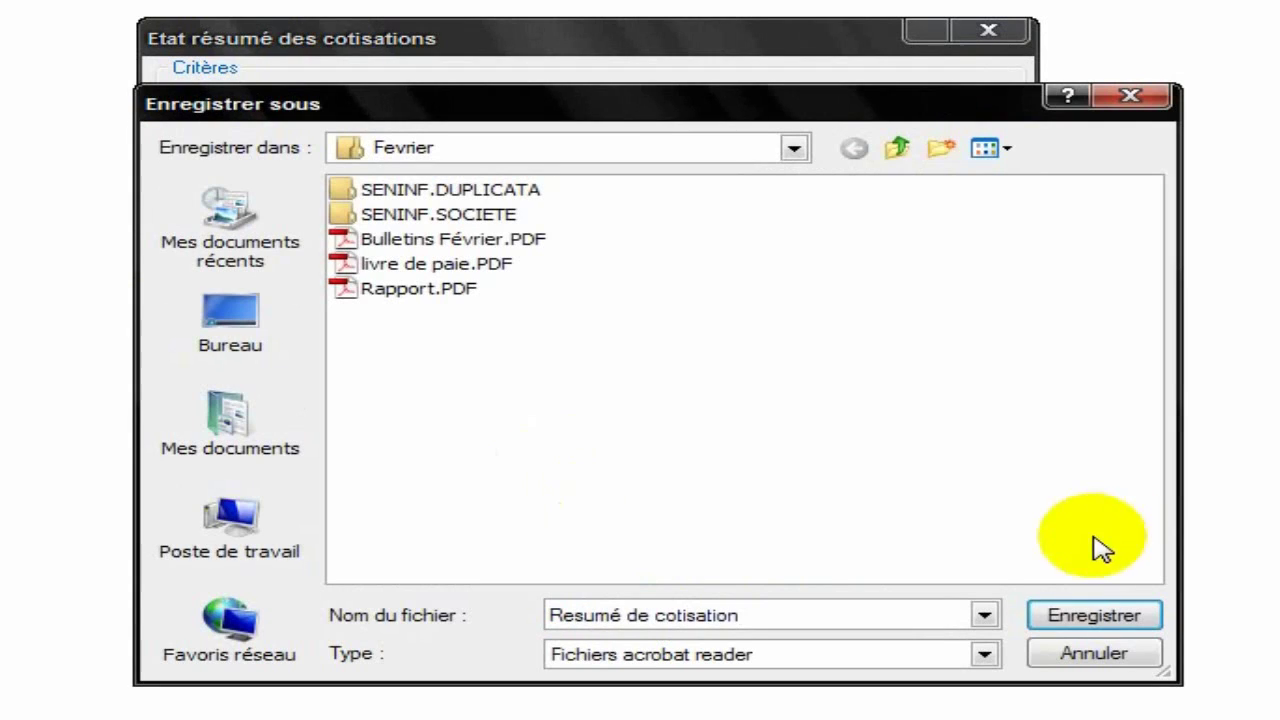
{"action": "left_click", "coordinate": [1093, 613]}
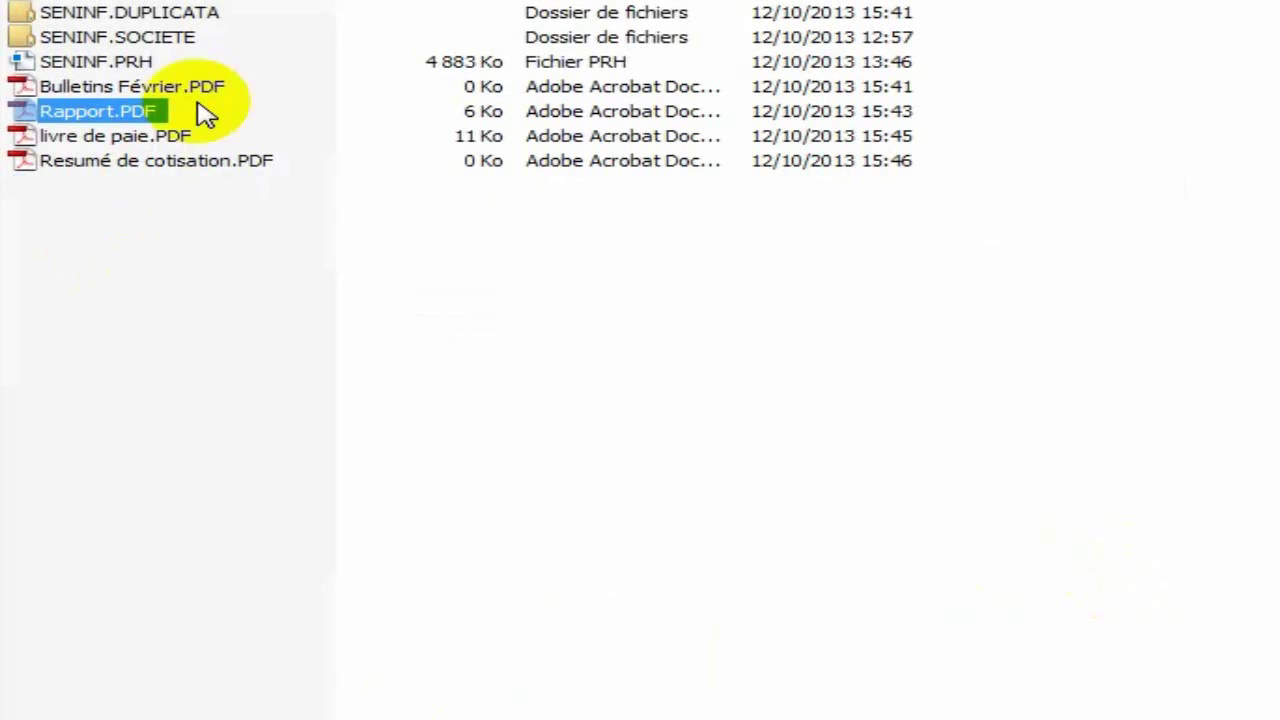
Open the livre de paie and Resumé de cotisation PDFs from the Fevrier folder in the file explorer to review them
{"action": "double_click", "coordinate": [114, 136]}
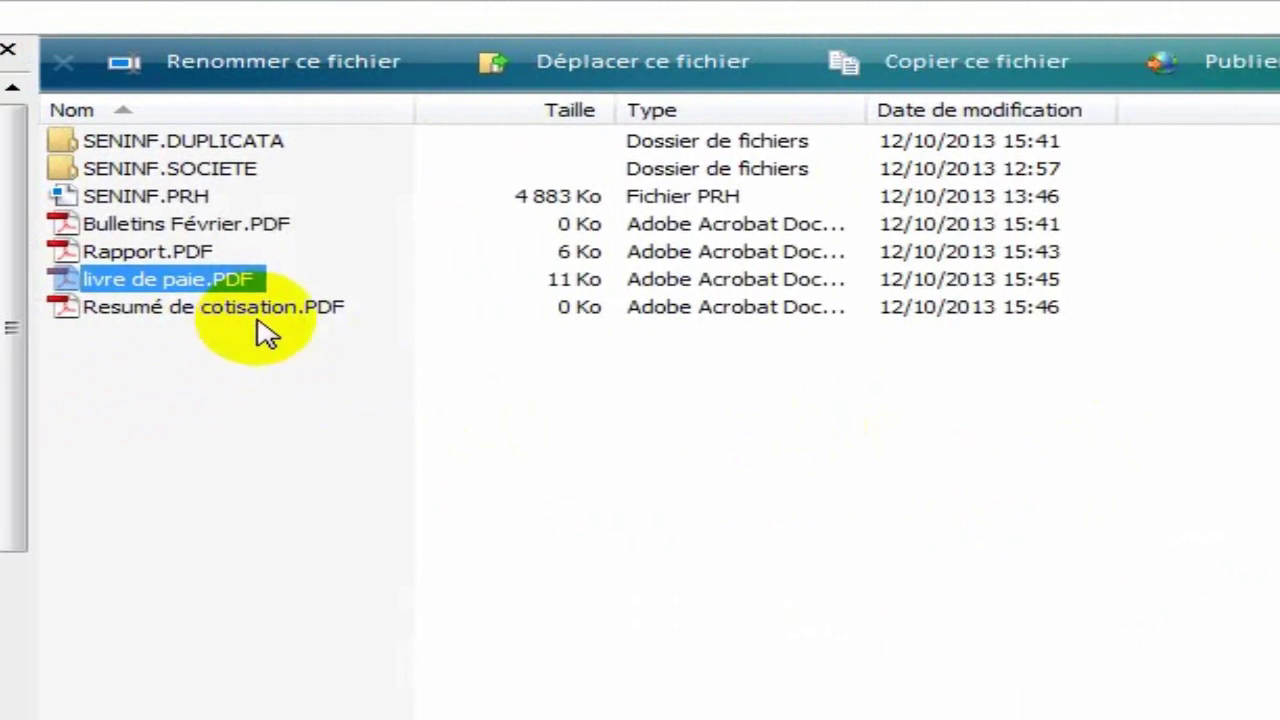
{"action": "double_click", "coordinate": [274, 319]}
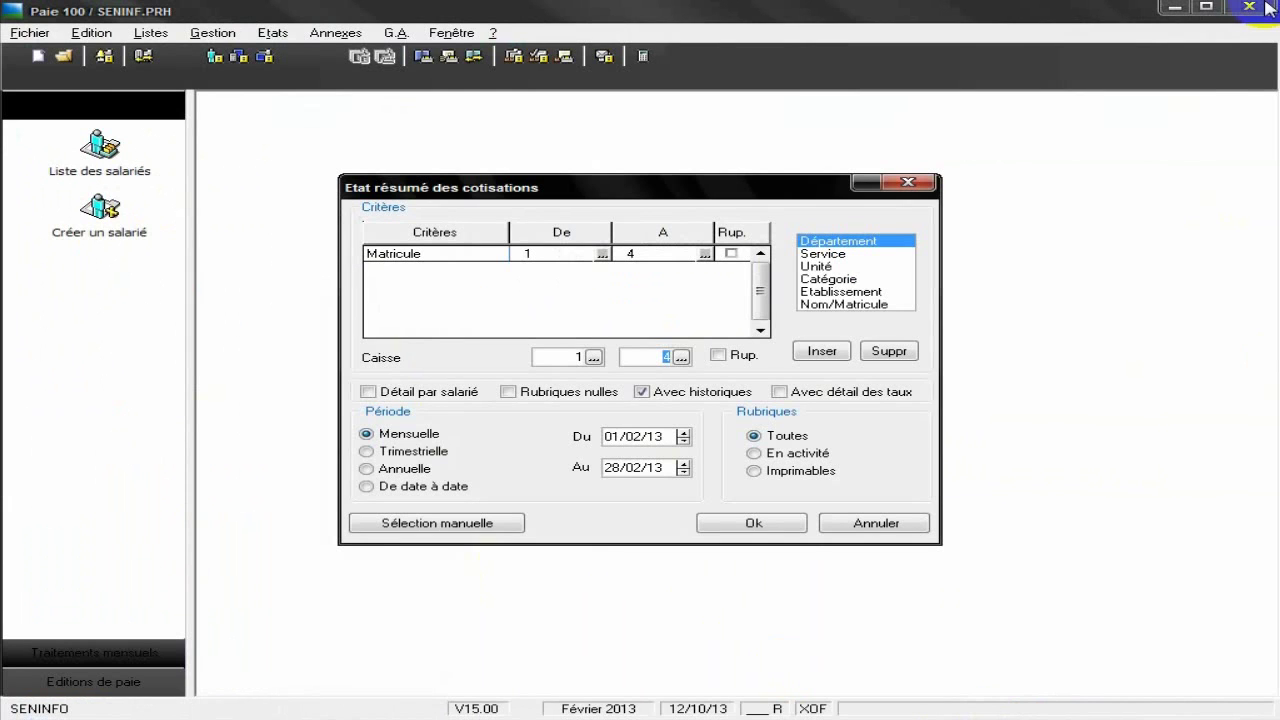
Return to Paie 100, close the Etat résumé des cotisations dialog, and quit the program
{"action": "left_click", "coordinate": [908, 182]}
{"action": "key", "text": "alt+F4"}
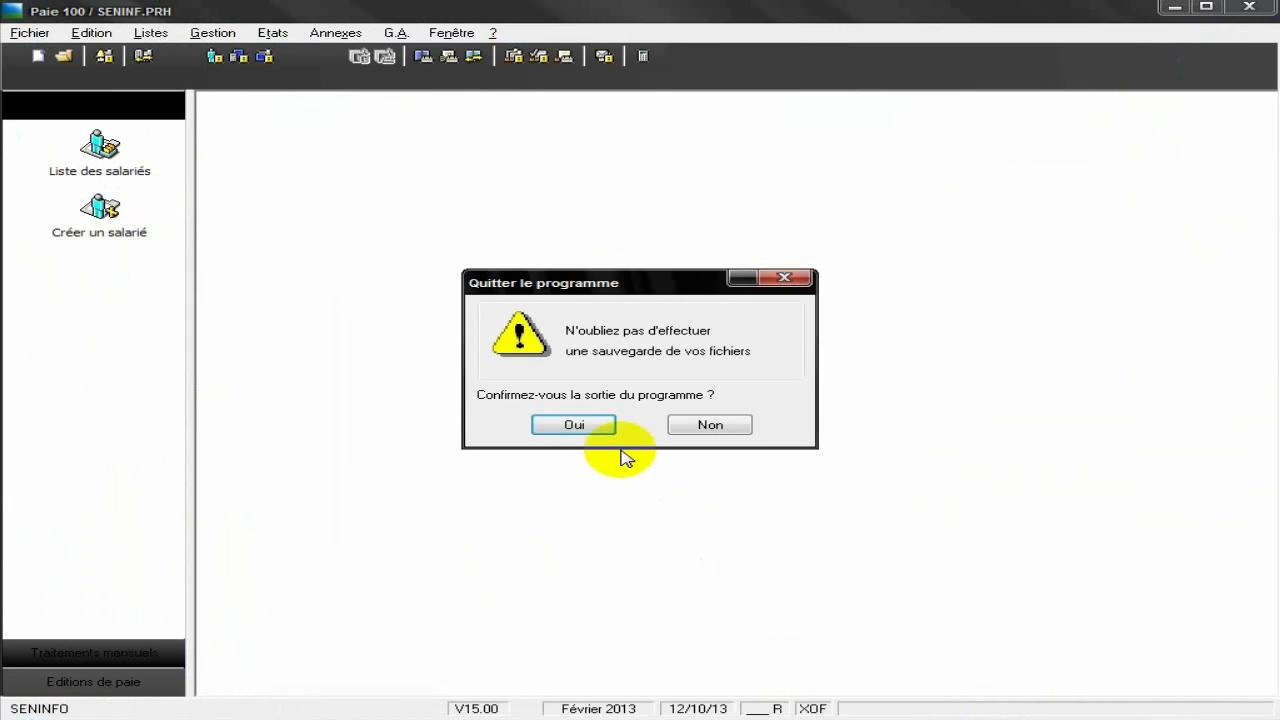
{"action": "left_click", "coordinate": [574, 425]}
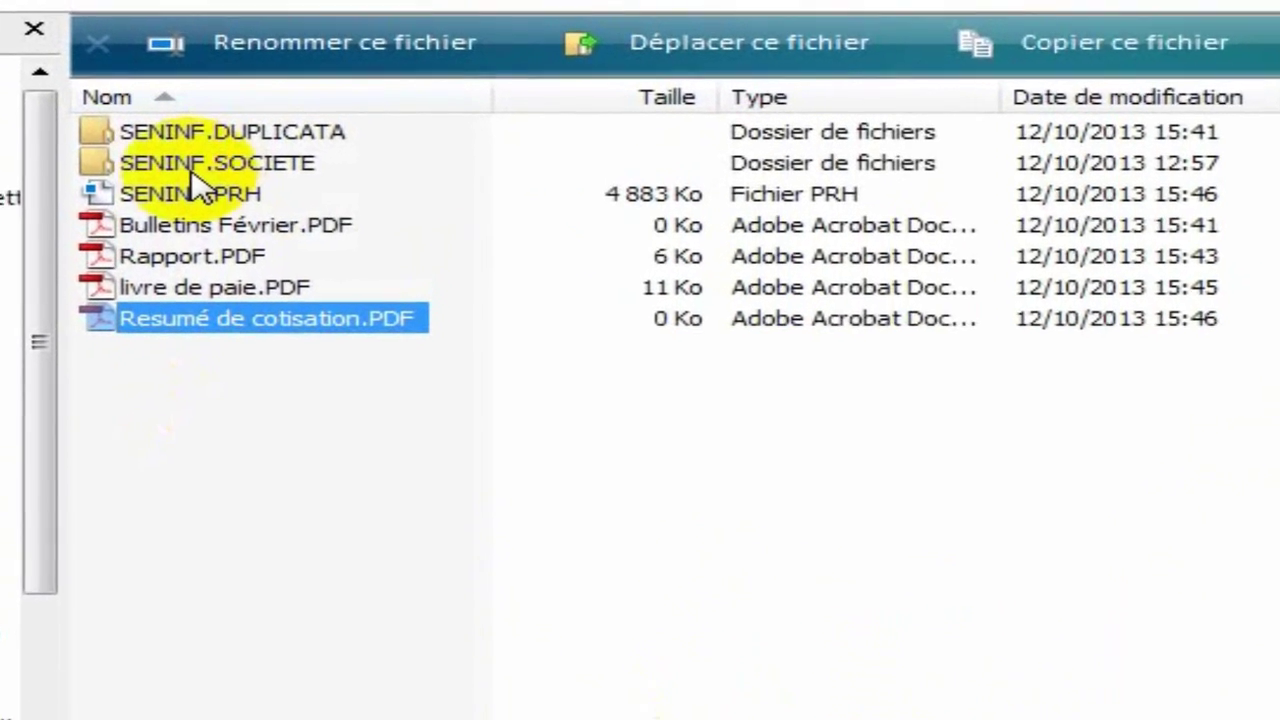
{"action": "left_click", "coordinate": [215, 165], "text": "ctrl"}
{"action": "left_click", "coordinate": [221, 130], "text": "ctrl"}
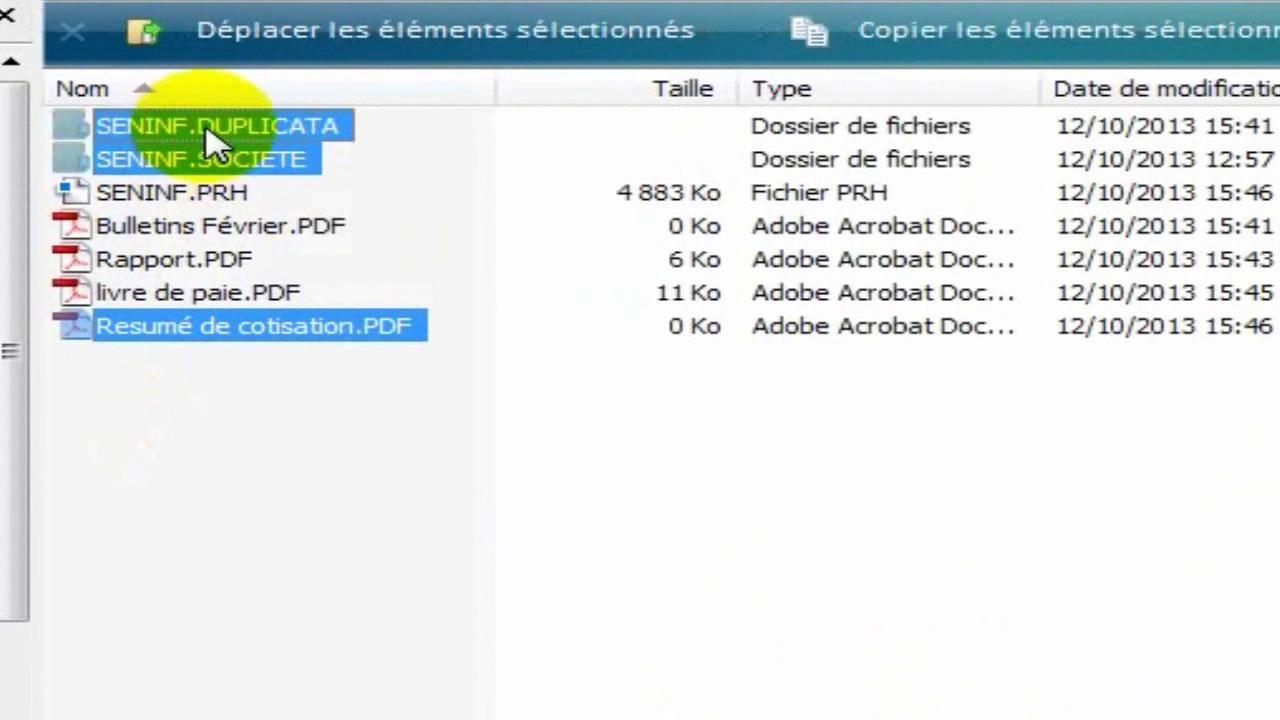
{"action": "right_click", "coordinate": [218, 125]}
{"action": "left_click", "coordinate": [928, 420]}
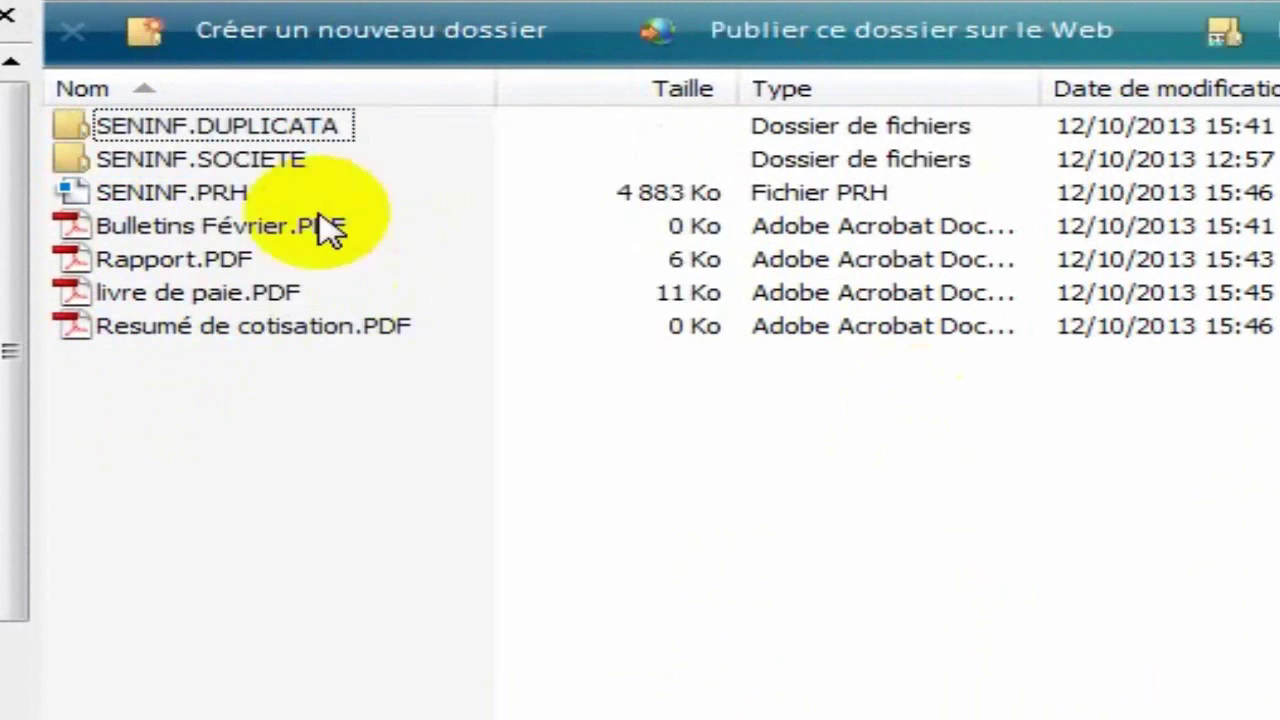
Copy the SENINF.PRH file and the SENINF.SOCIETE and SENINF.DUPLICATA folders from the Fevrier folder
{"action": "left_click", "coordinate": [228, 200]}
{"action": "left_click", "coordinate": [224, 160], "text": "ctrl"}
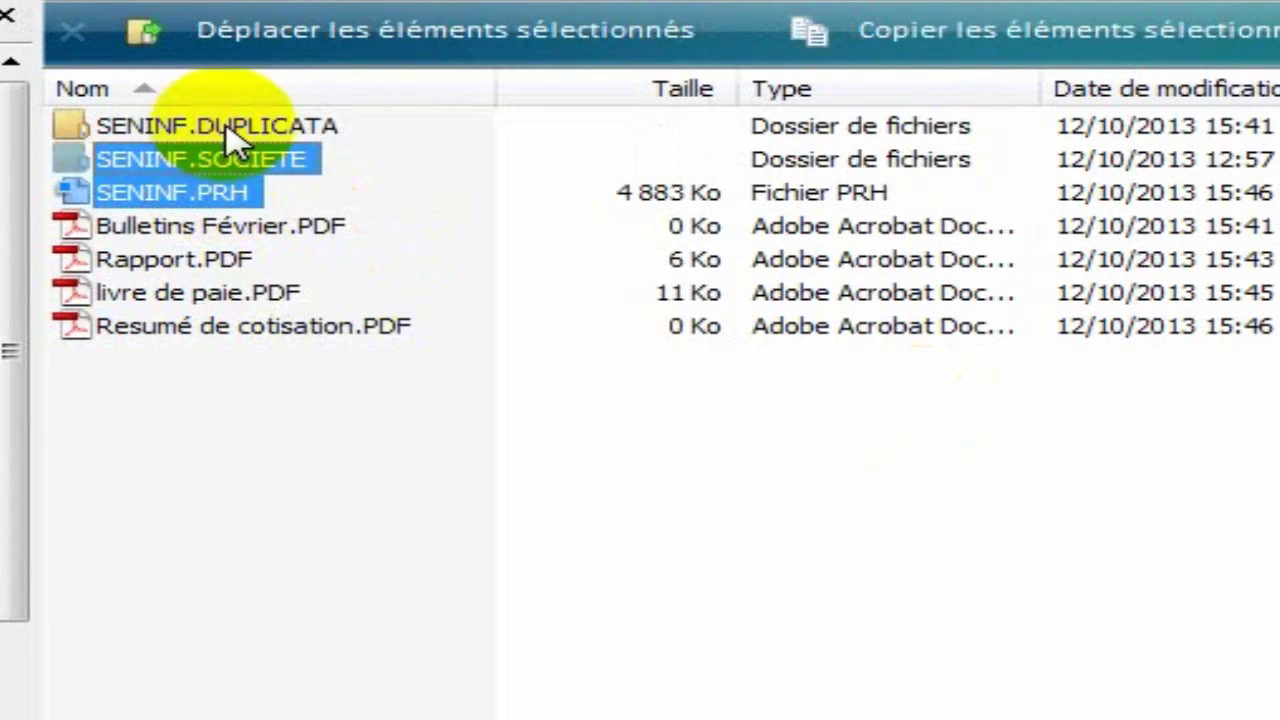
{"action": "left_click", "coordinate": [228, 130], "text": "ctrl"}
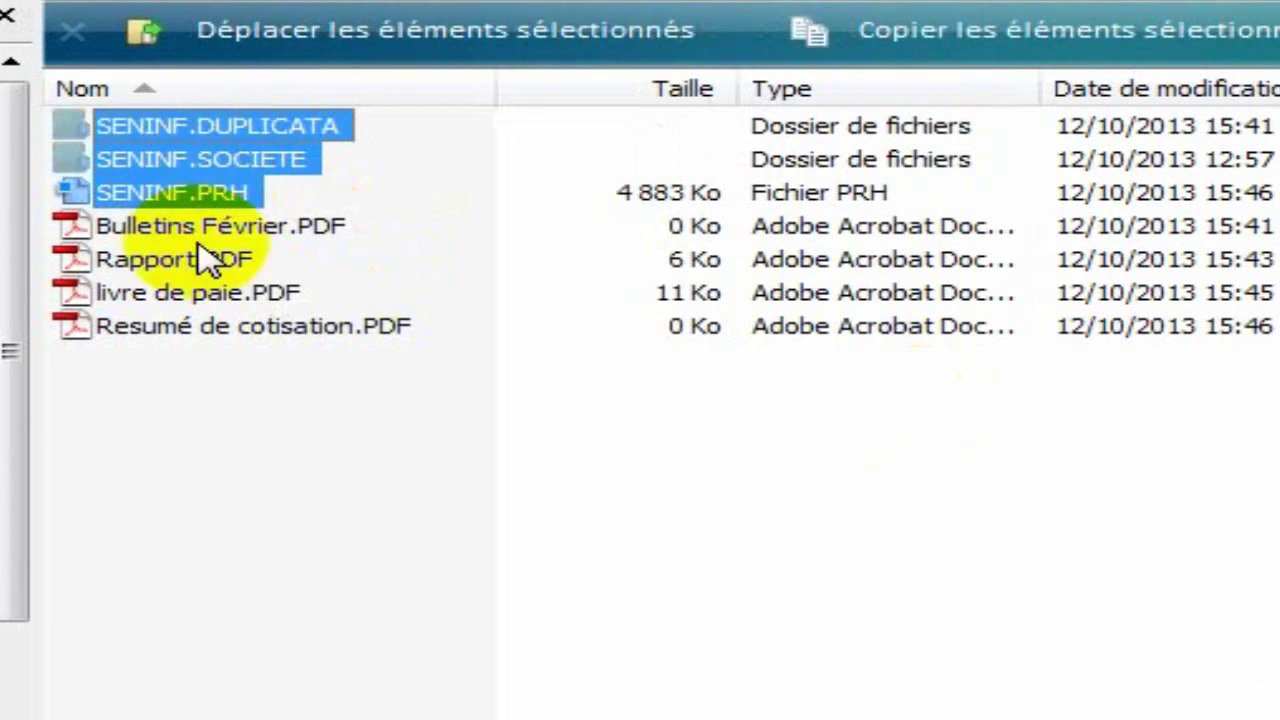
{"action": "right_click", "coordinate": [192, 135]}
{"action": "left_click", "coordinate": [280, 480]}
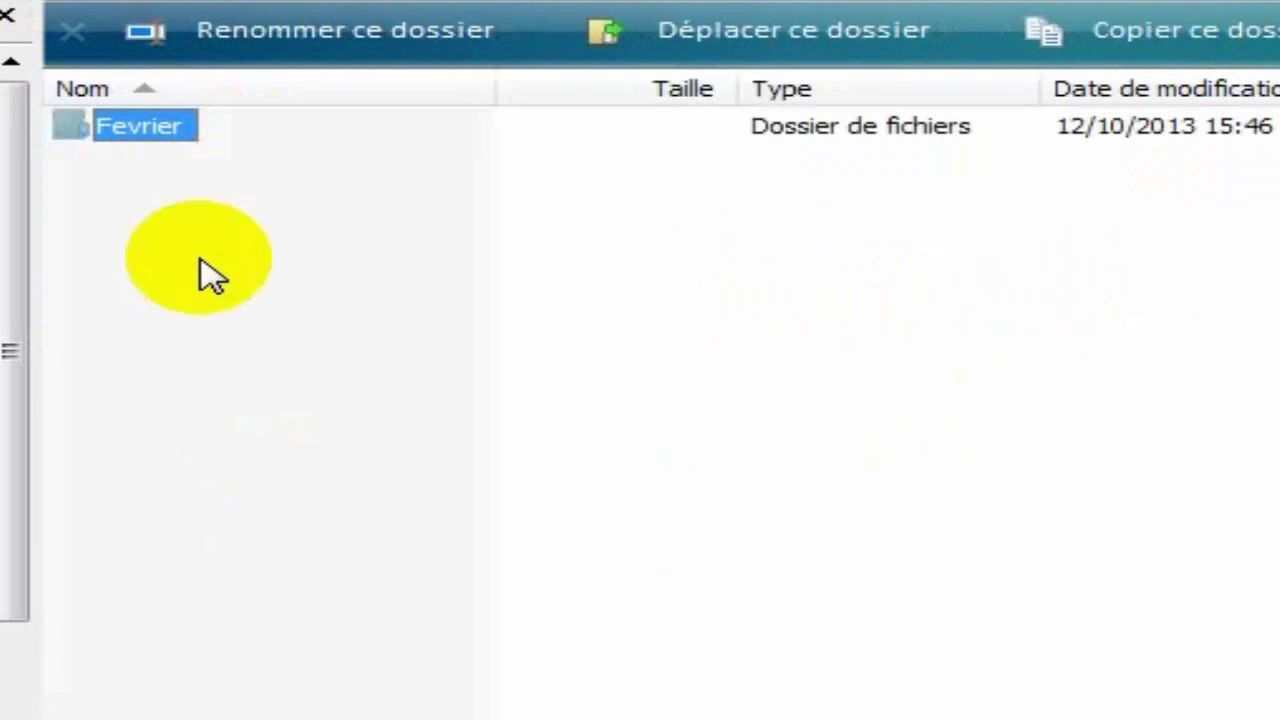
Create a new folder named "Mars" beside the Fevrier folder
{"action": "right_click", "coordinate": [194, 309]}
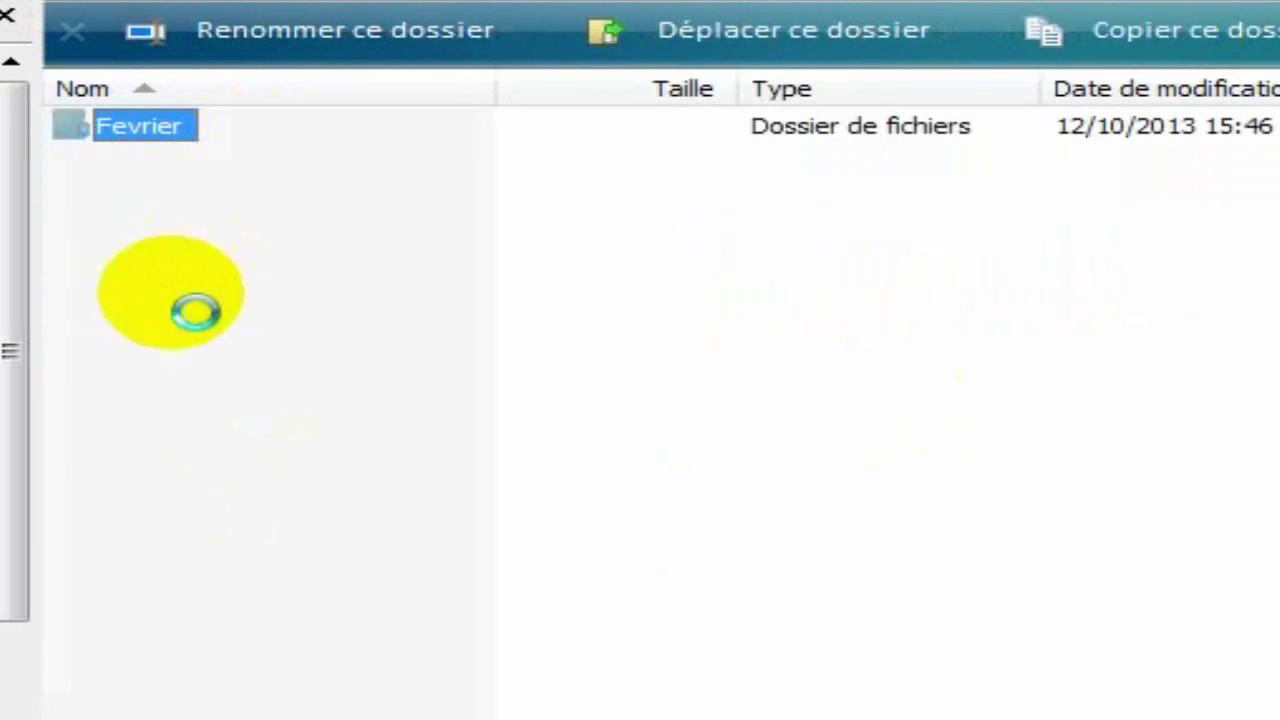
{"action": "mouse_move", "coordinate": [720, 620]}
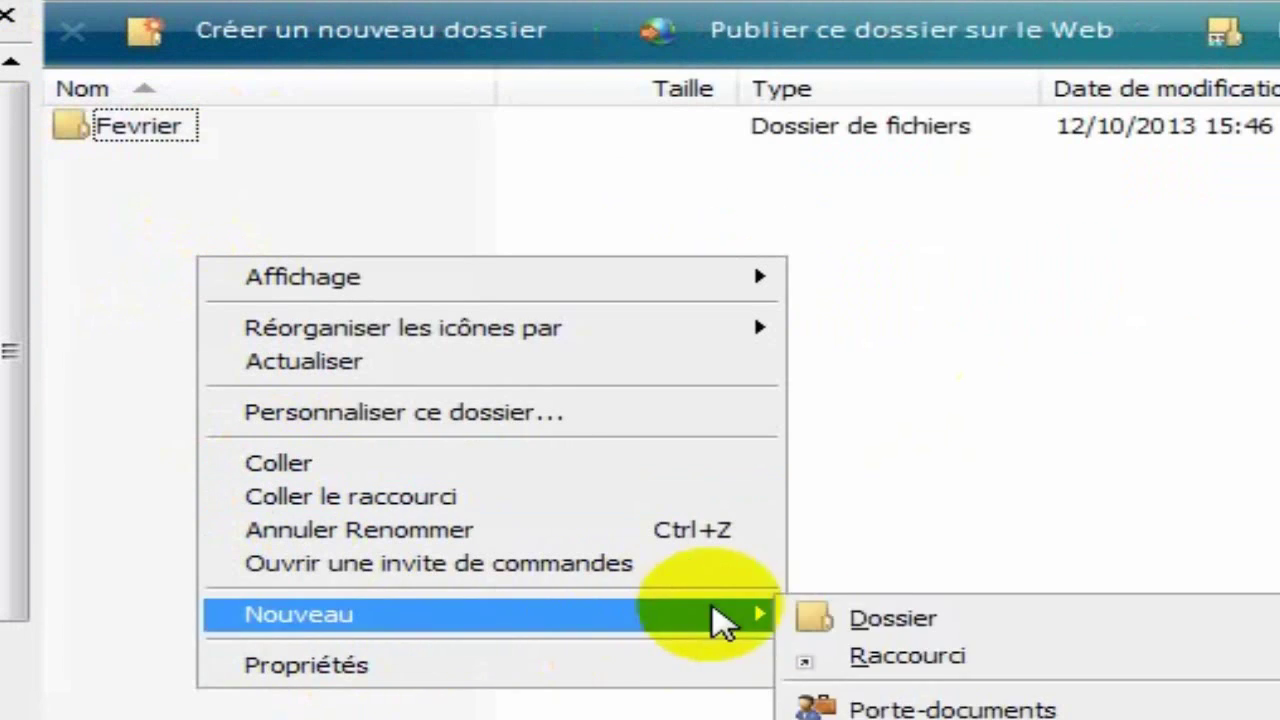
{"action": "left_click", "coordinate": [812, 618]}
{"action": "type", "text": "Mars"}
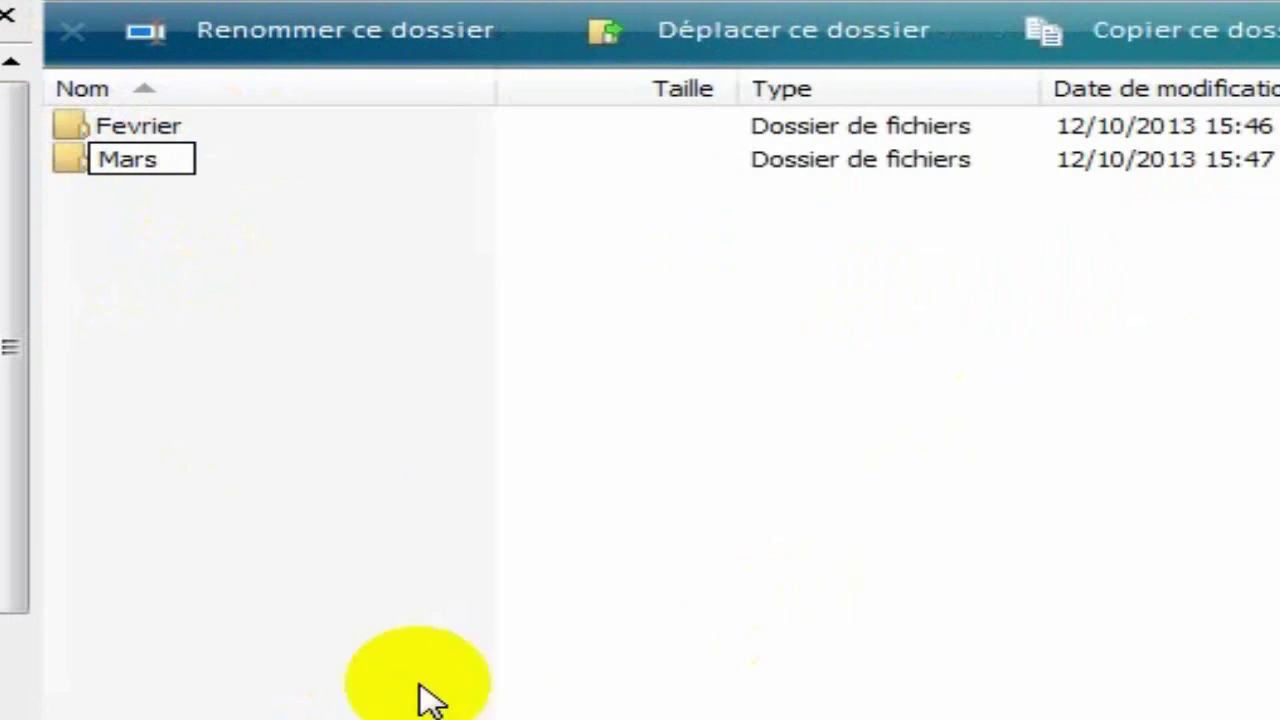
{"action": "left_click", "coordinate": [266, 345]}
Open the Mars folder and paste the copied SENINF payroll file and folders into it
{"action": "double_click", "coordinate": [126, 154]}
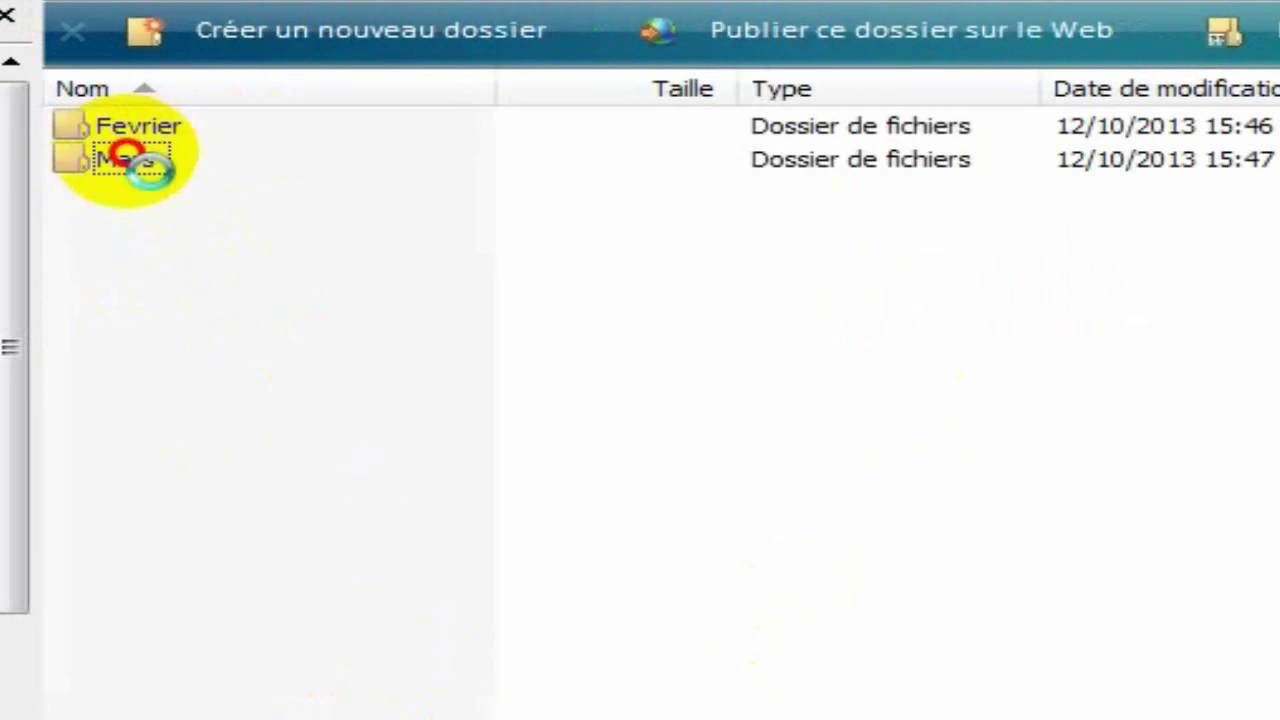
{"action": "right_click", "coordinate": [232, 198]}
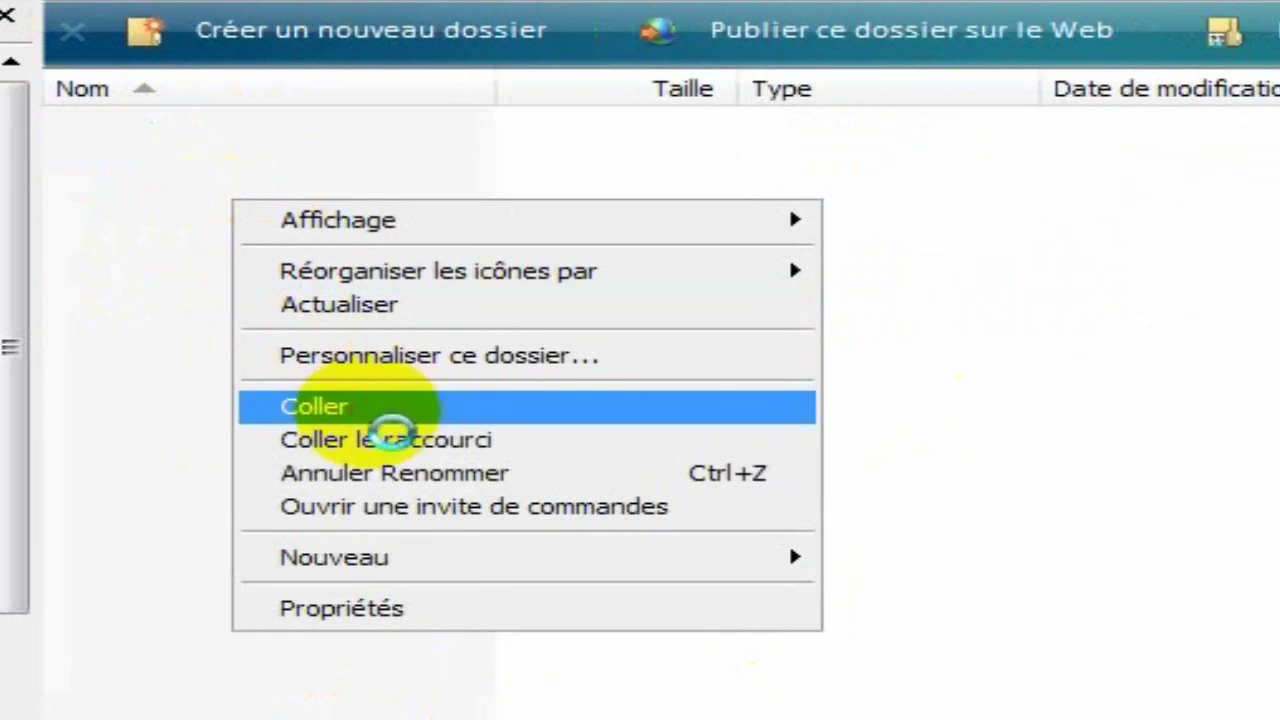
{"action": "left_click", "coordinate": [366, 408]}
{"action": "left_click", "coordinate": [145, 475]}
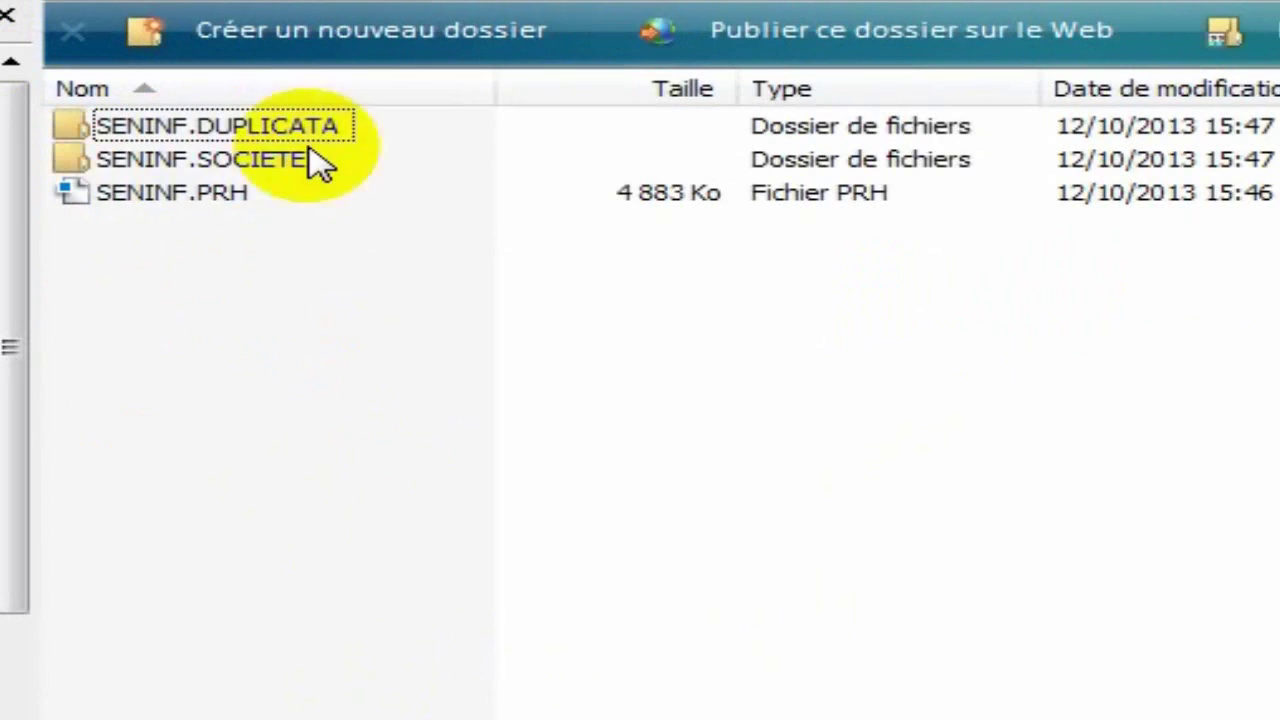
Open SENINF.PRH from the Mars folder in Paie 100 and log in as Superviseur with the account password
{"action": "left_click", "coordinate": [155, 193]}
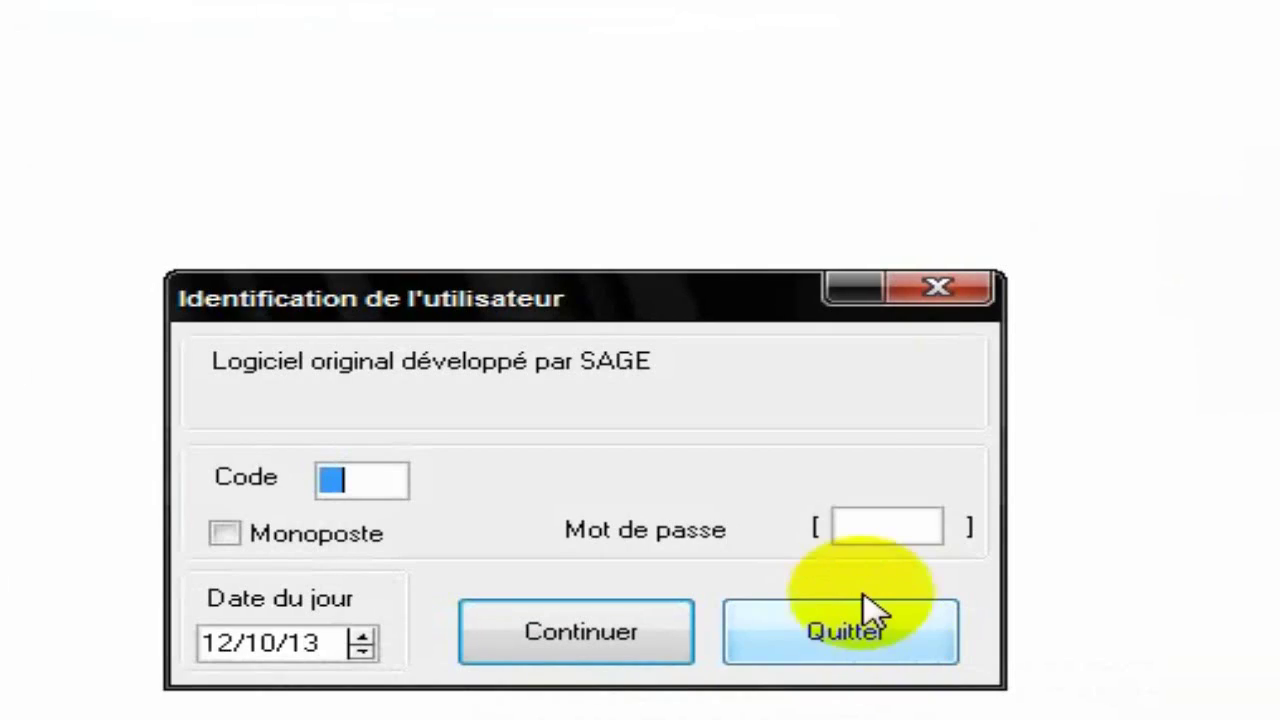
{"action": "left_click", "coordinate": [857, 520]}
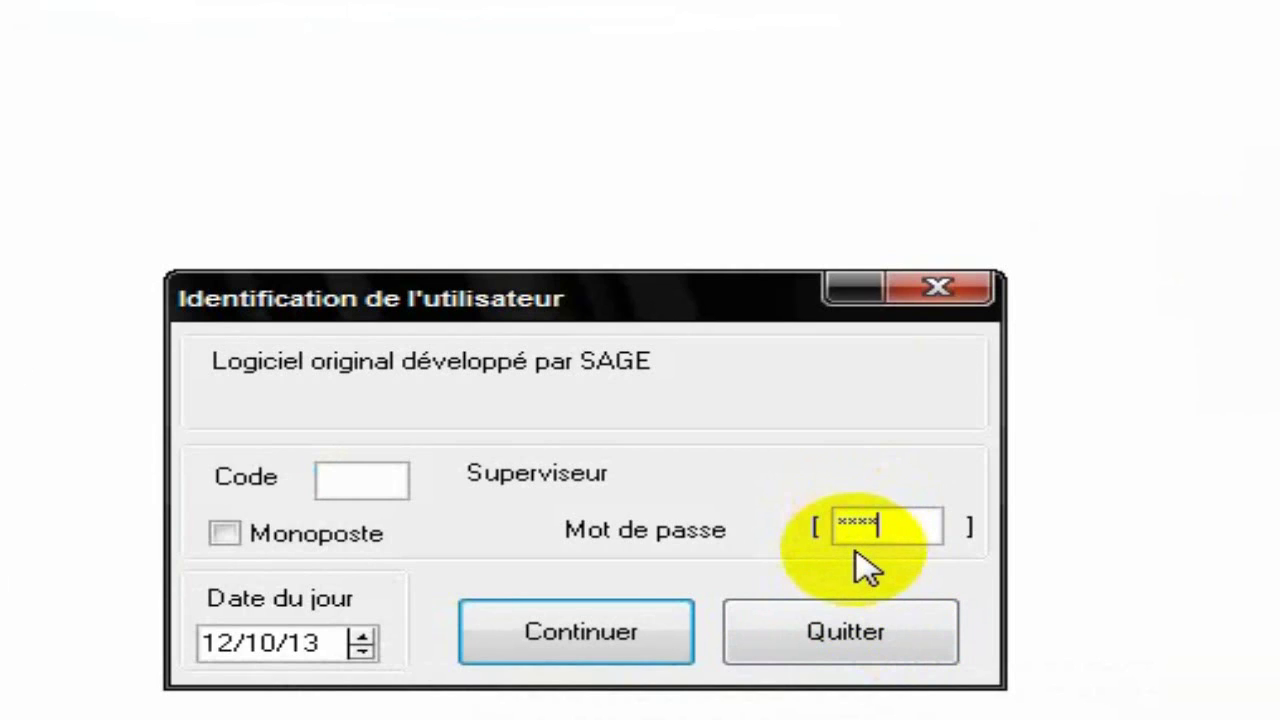
{"action": "key", "text": "Return"}
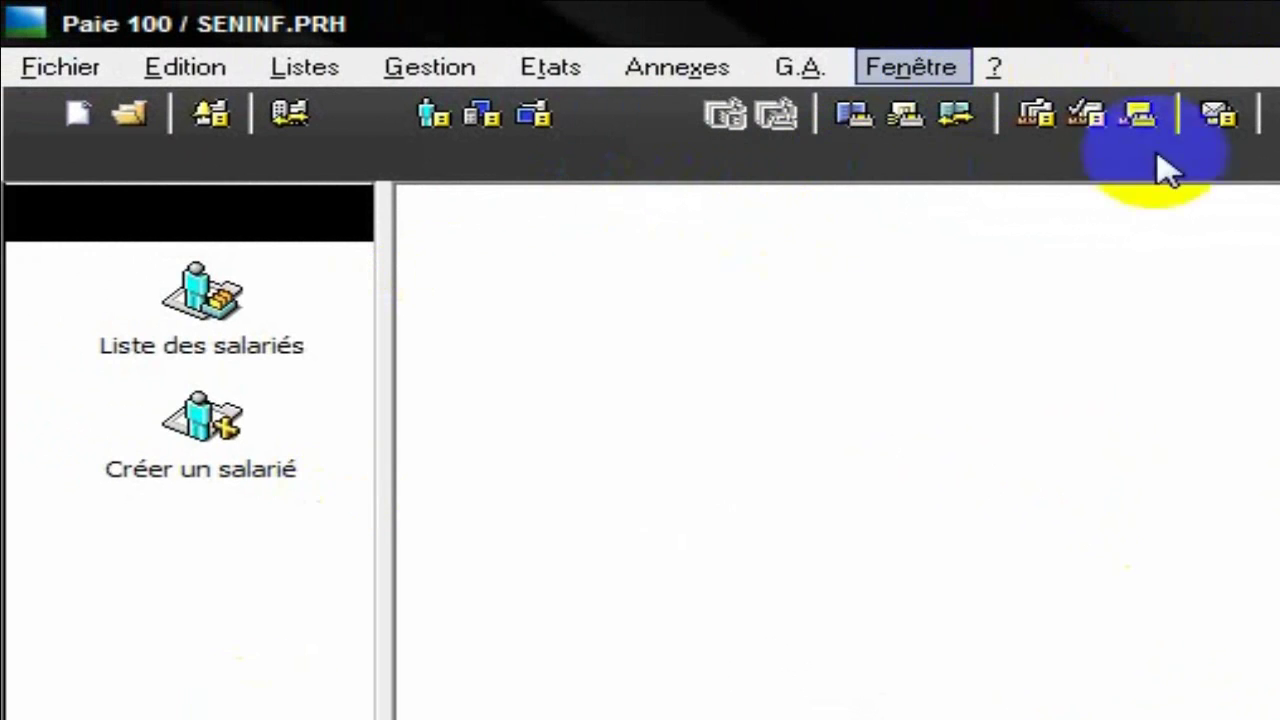
Open the Livre de paie criteria to check the current payroll period, and close them without printing
{"action": "left_click", "coordinate": [853, 116]}
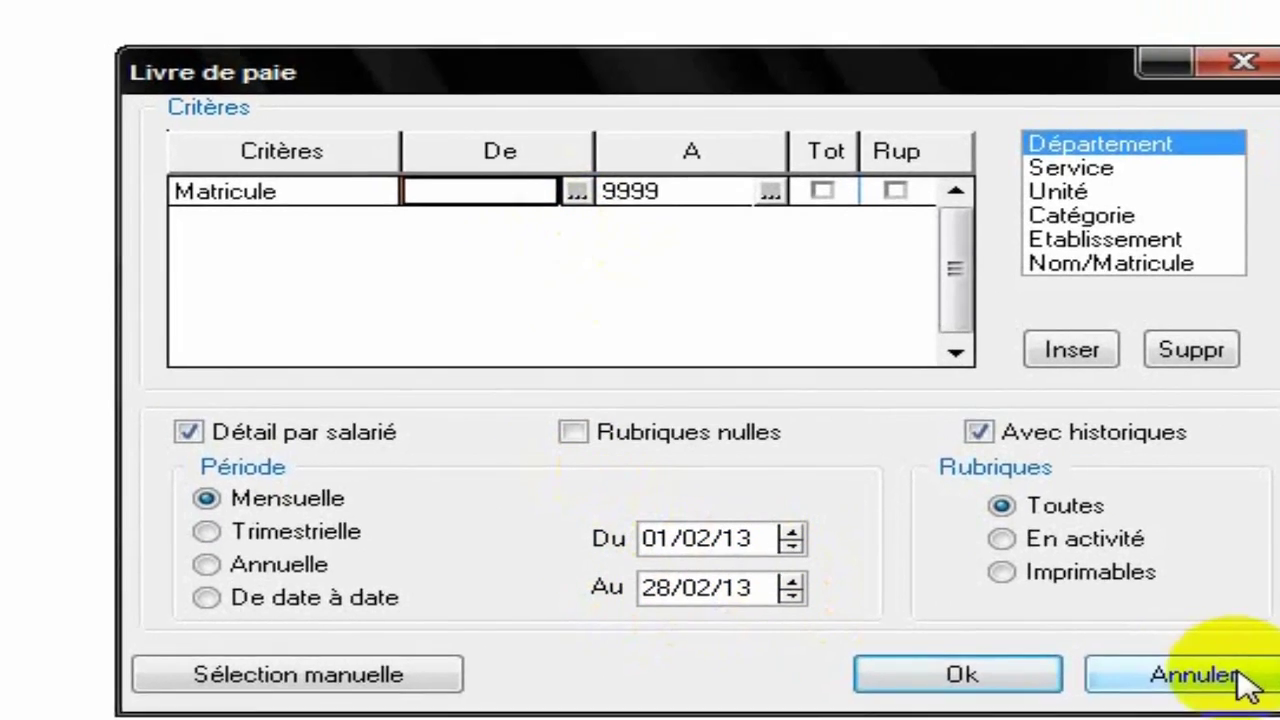
{"action": "left_click", "coordinate": [1240, 675]}
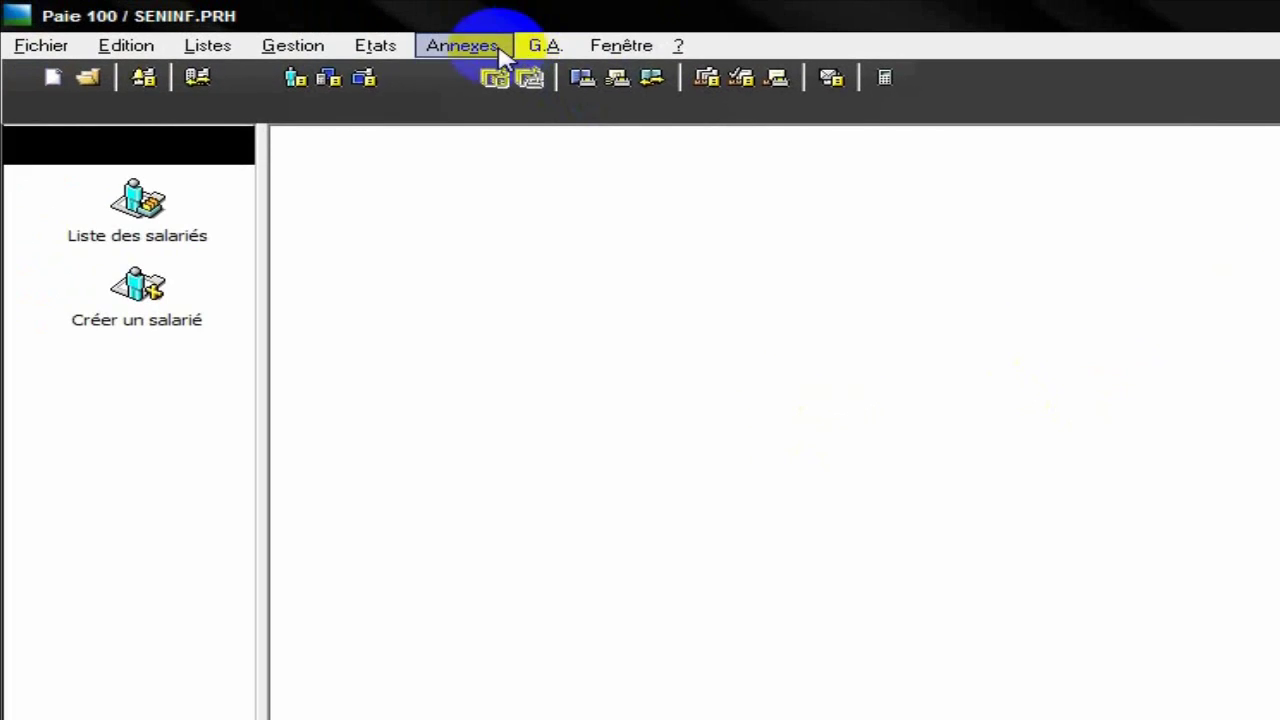
Run Ouverture du mois to open the new payroll month, and check the Livre de paie period before cancelling its criteria
{"action": "left_click", "coordinate": [300, 46]}
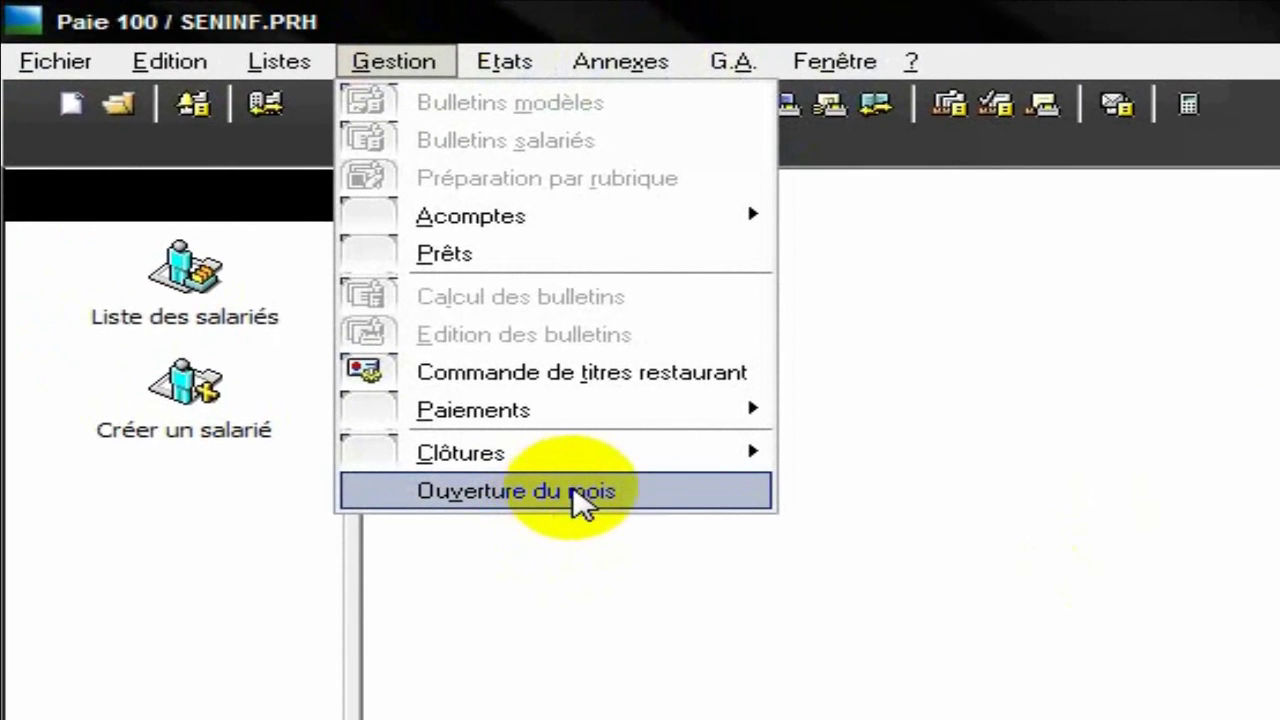
{"action": "left_click", "coordinate": [582, 492]}
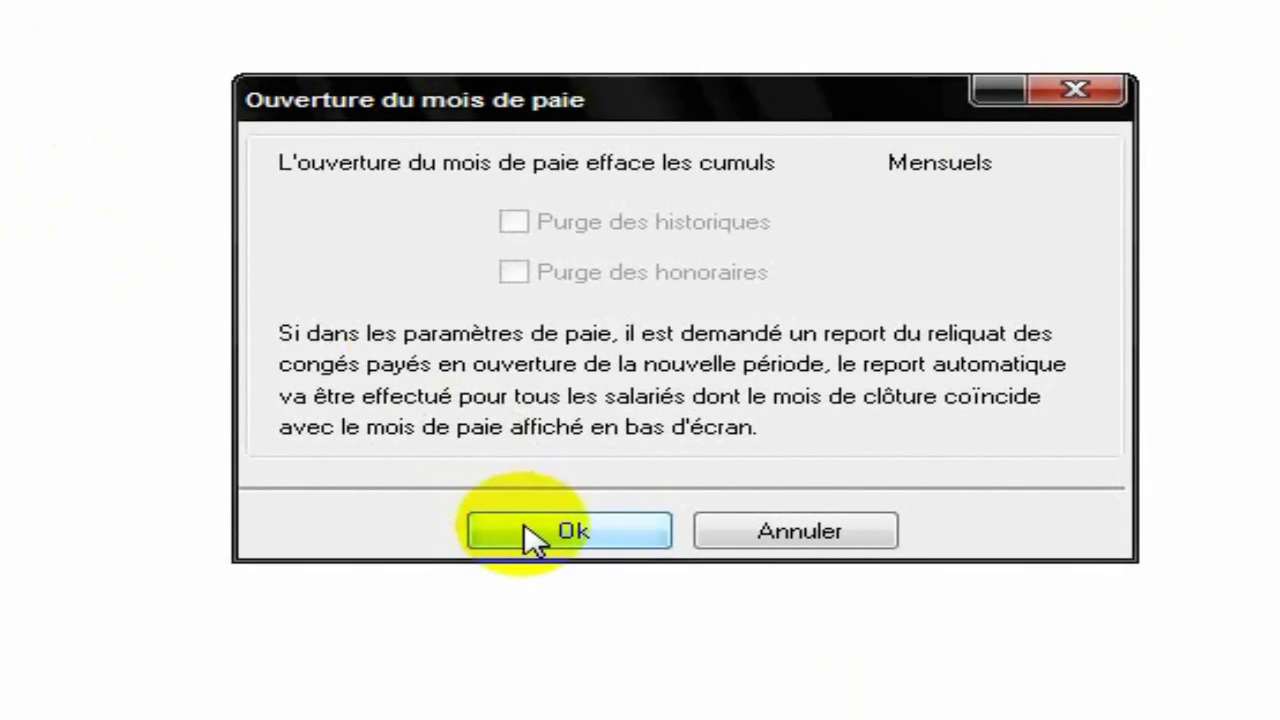
{"action": "left_click", "coordinate": [522, 532]}
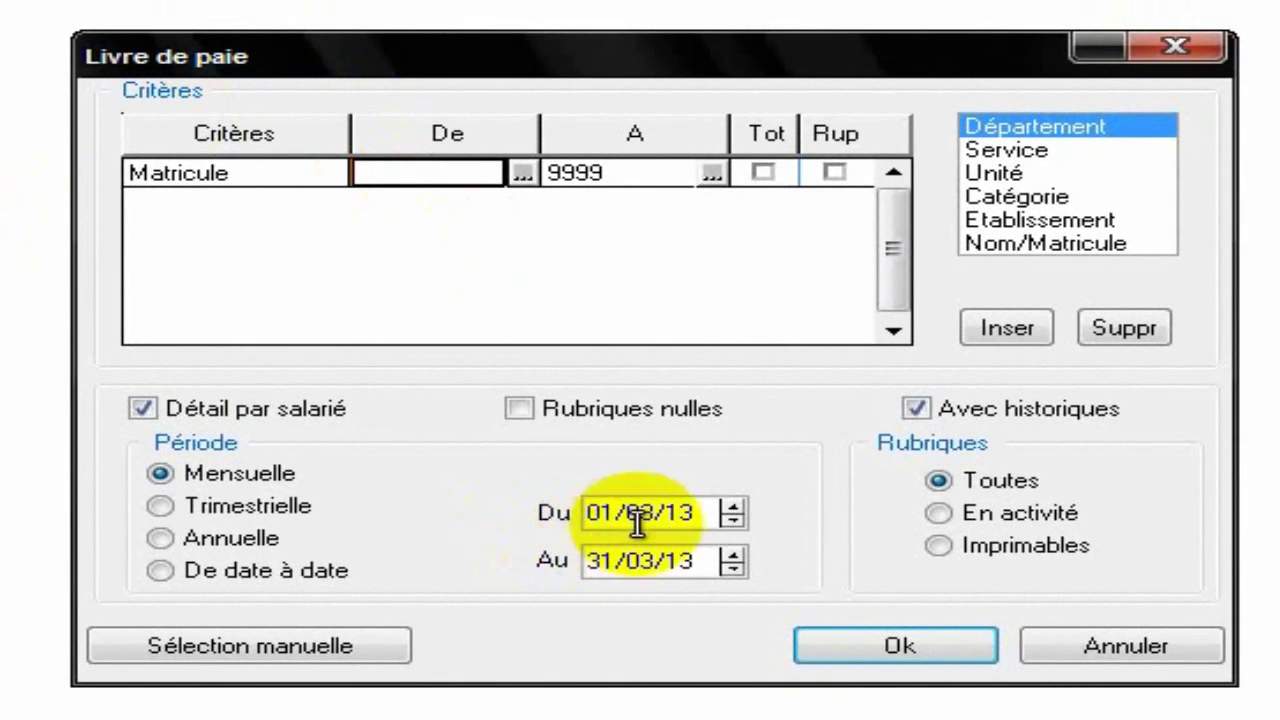
{"action": "left_click", "coordinate": [1141, 649]}
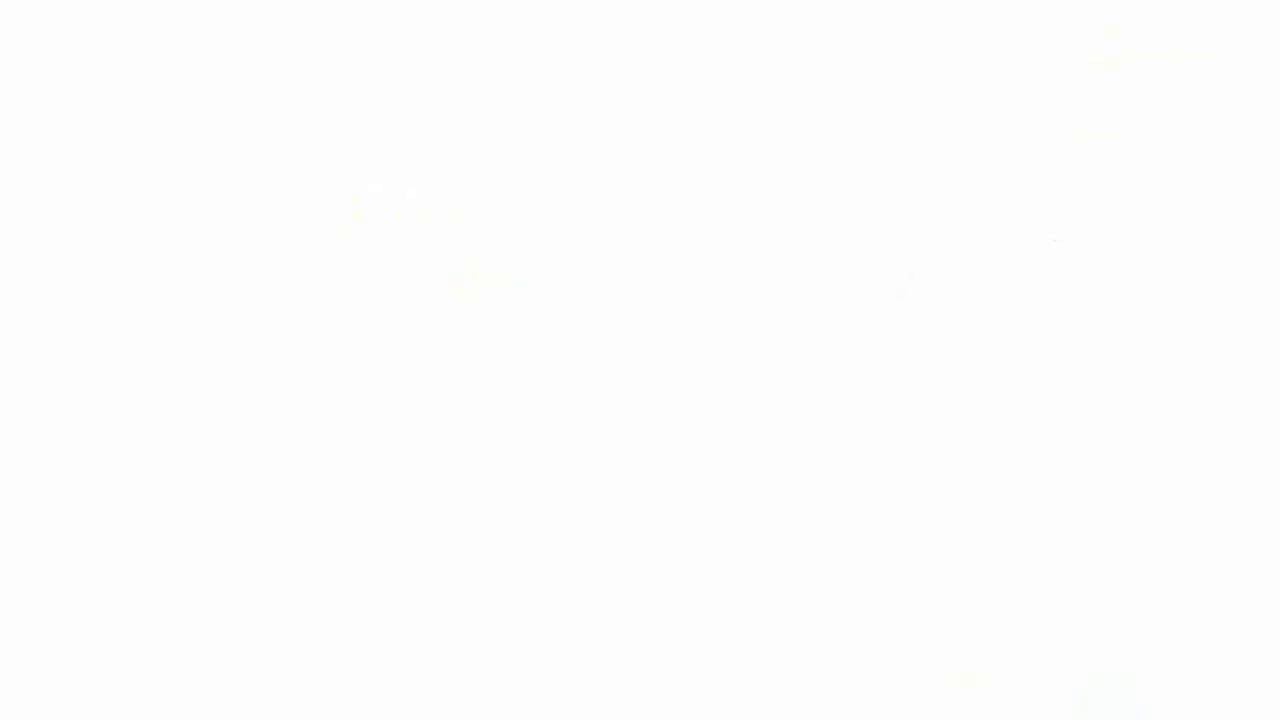